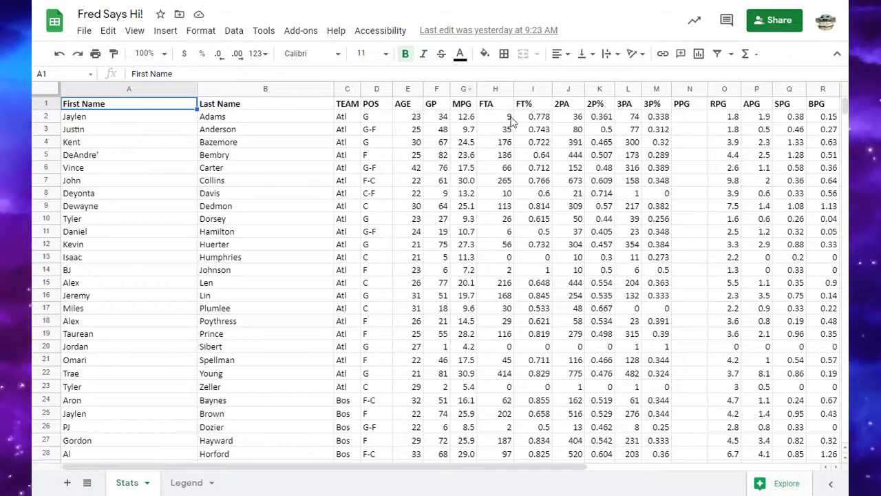
# Step: Insert a new column directly after FT% and give it the header FTM
pyautogui.click(532, 90)
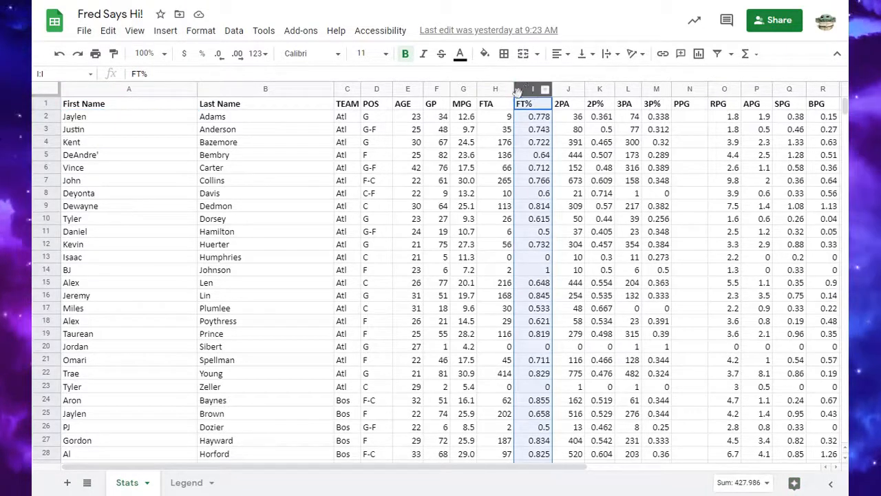
pyautogui.rightClick(530, 89)
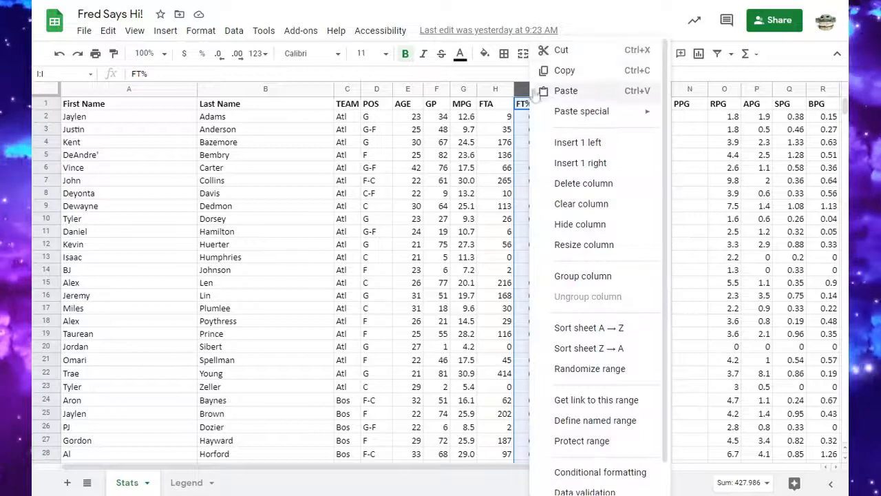
pyautogui.click(593, 165)
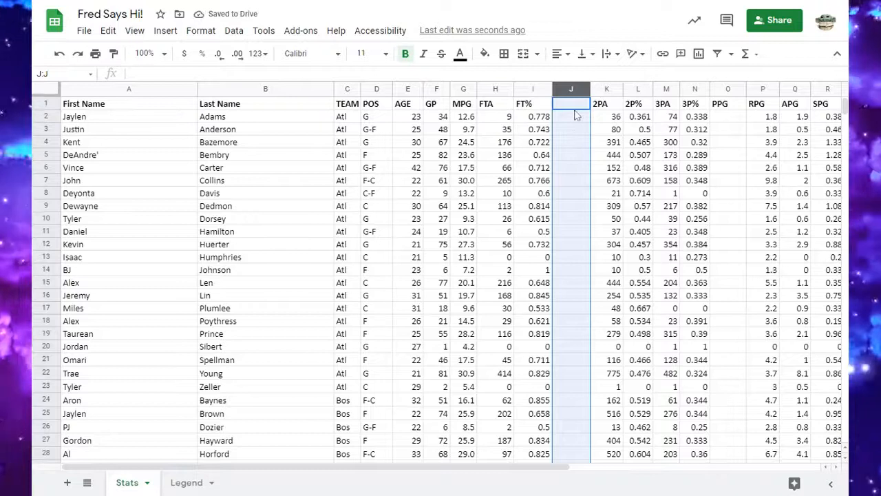
pyautogui.write('FTM')
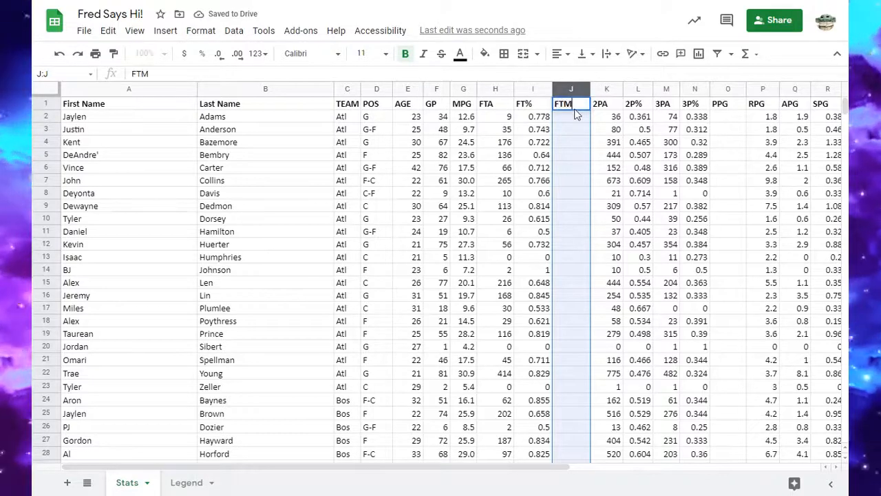
pyautogui.press('Return')
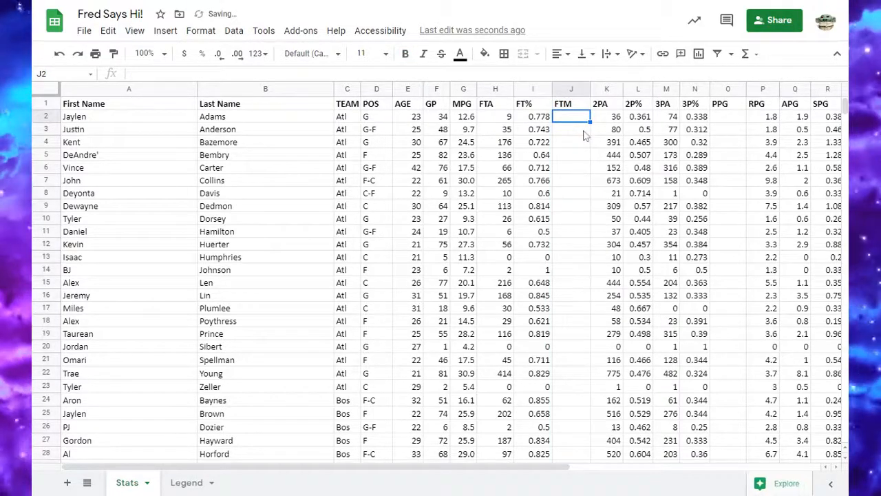
# Step: Calculate free throws made in J2 with =H2*I2 and fill the formula down the rest of the FTM column
pyautogui.write('=')
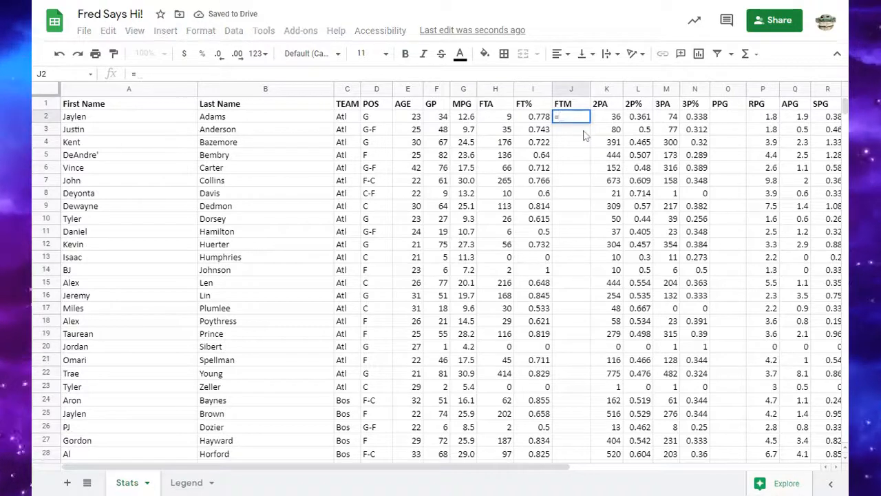
pyautogui.click(510, 118)
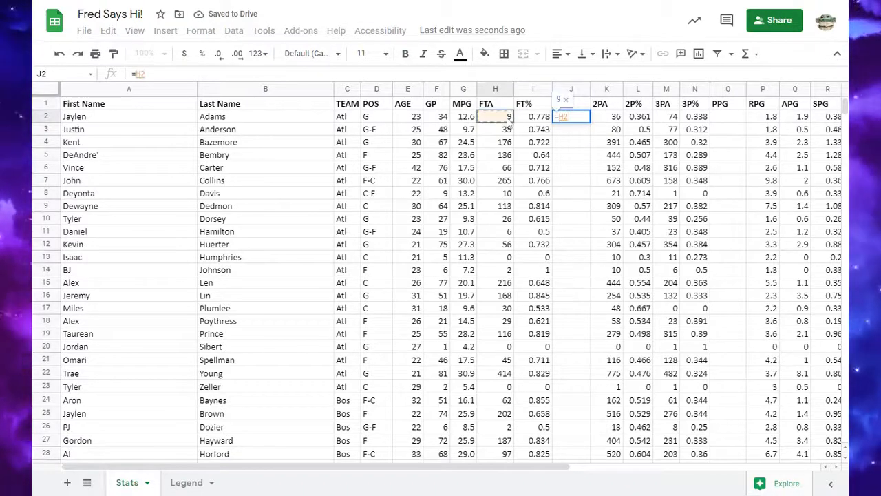
pyautogui.write('*')
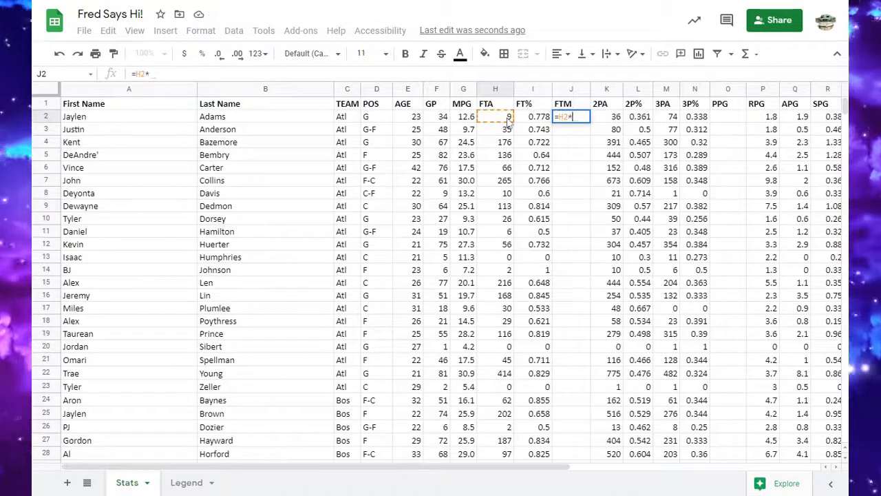
pyautogui.click(541, 118)
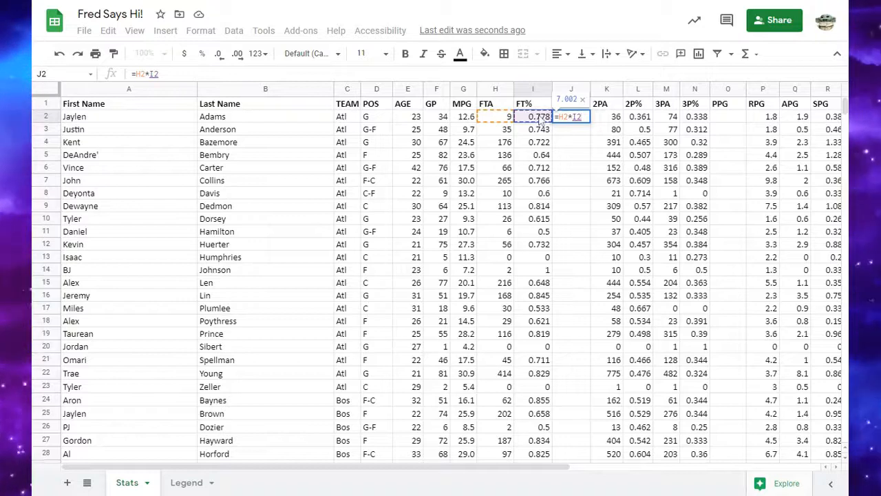
pyautogui.press('Return')
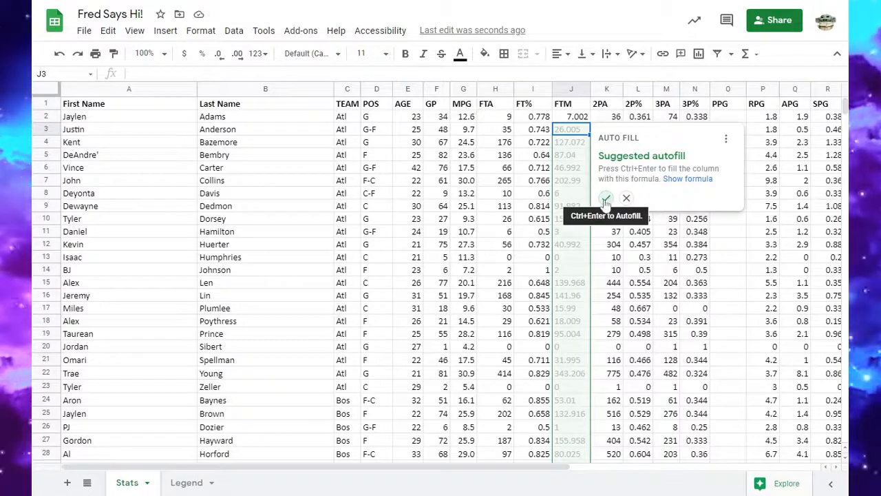
pyautogui.click(606, 201)
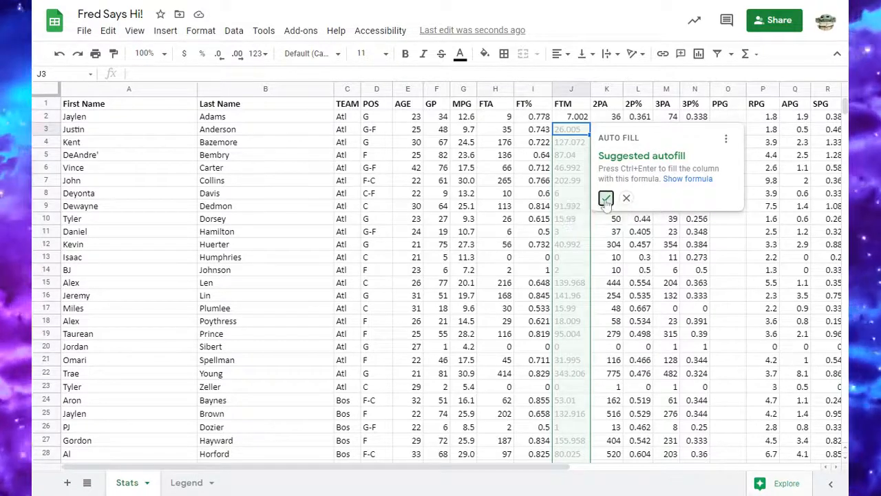
pyautogui.click(575, 118)
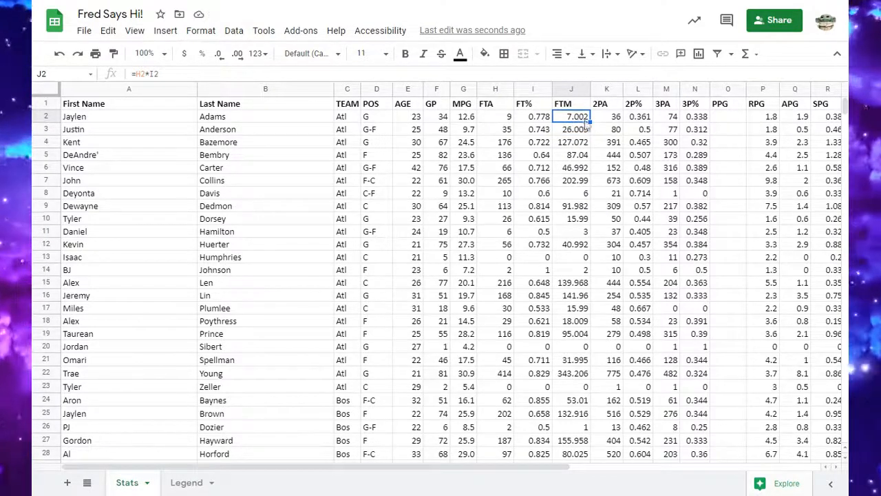
pyautogui.click(571, 131)
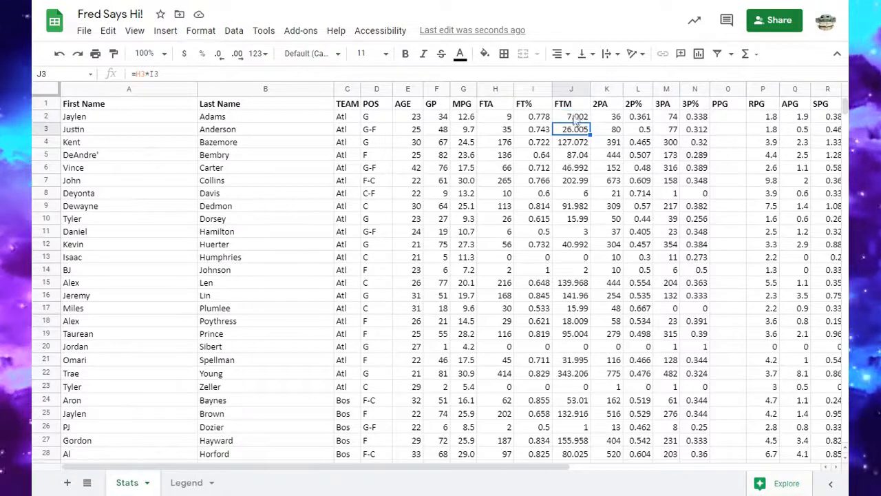
# Step: Reduce the decimal places of the whole FTM column so it displays whole numbers
pyautogui.click(577, 90)
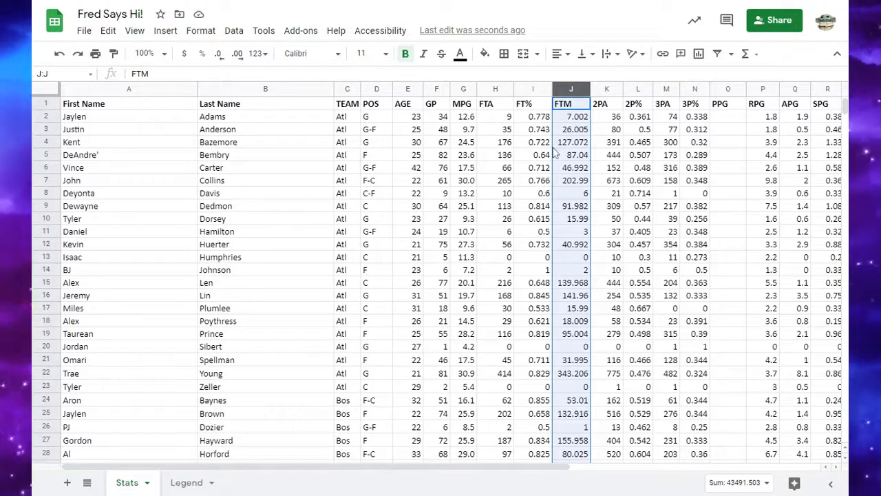
pyautogui.click(218, 54)
pyautogui.click(219, 53)
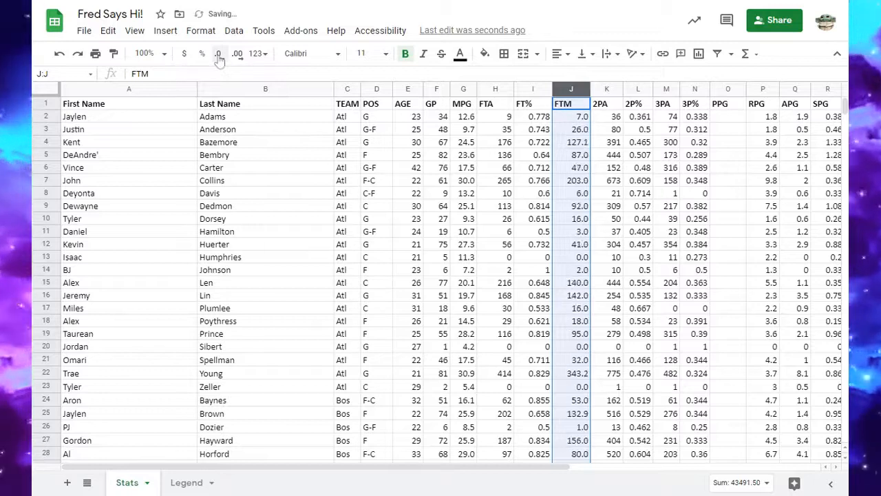
pyautogui.click(218, 54)
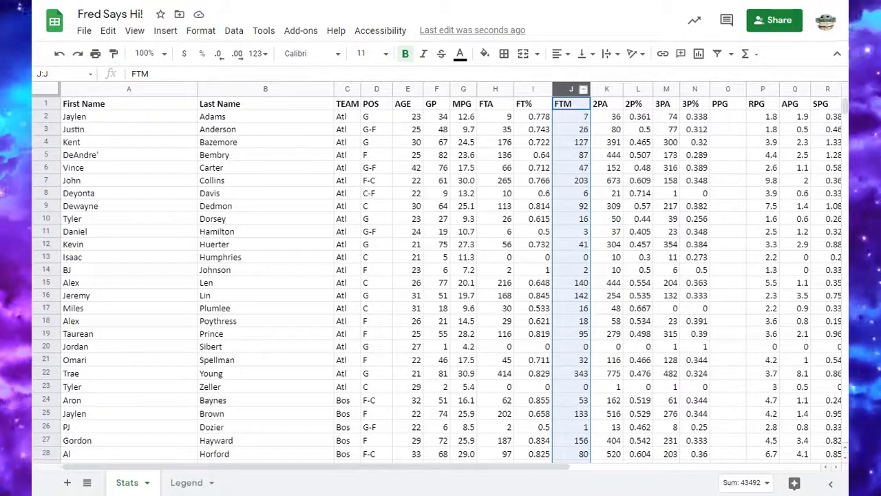
pyautogui.click(582, 144)
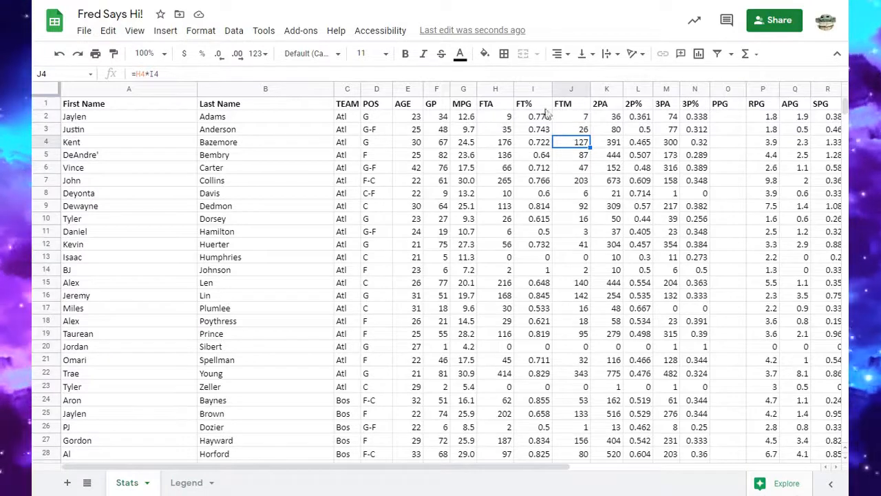
# Step: Format the whole FTM column to show three decimal places
pyautogui.click(572, 89)
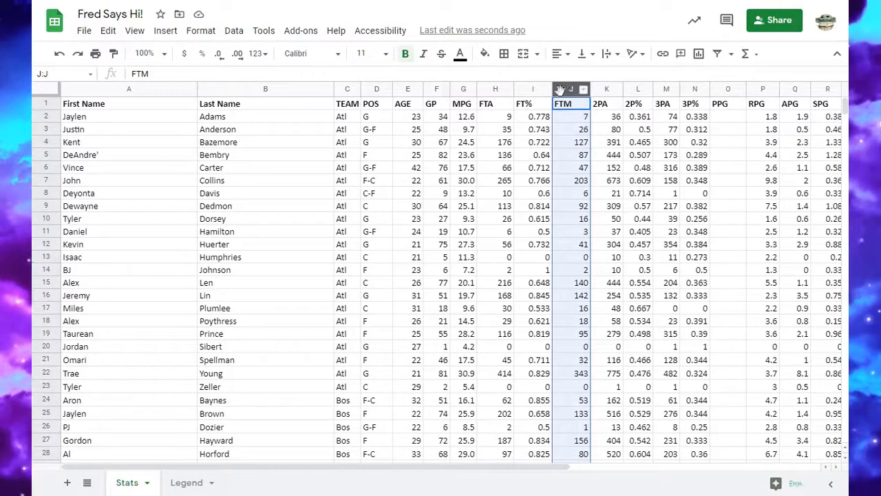
pyautogui.click(238, 54)
pyautogui.click(238, 54)
pyautogui.click(238, 54)
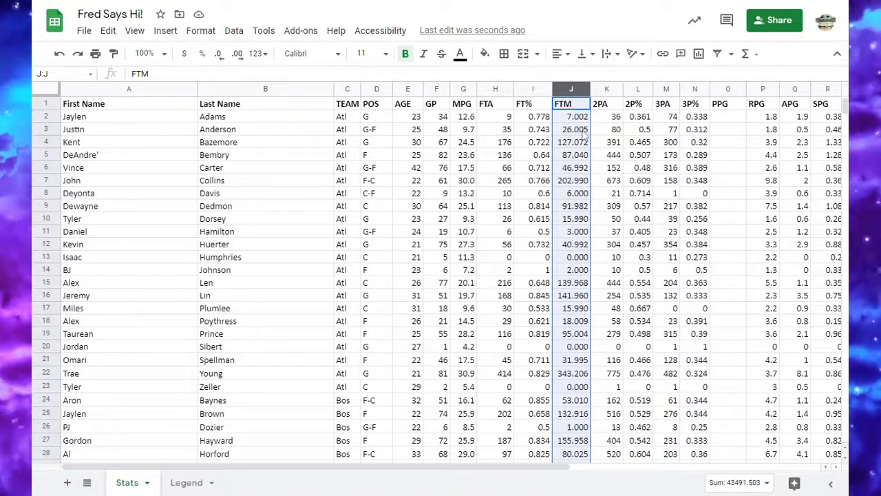
# Step: Insert an empty column directly after the FTM column
pyautogui.click(572, 90)
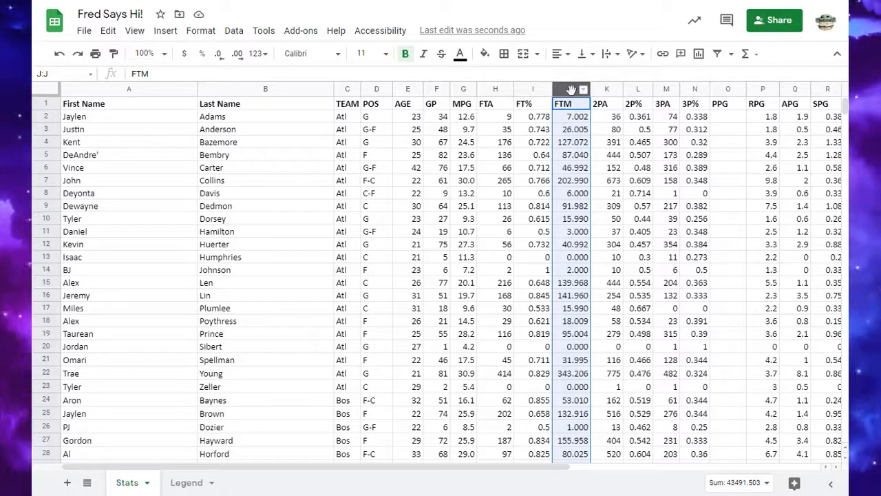
pyautogui.rightClick(571, 90)
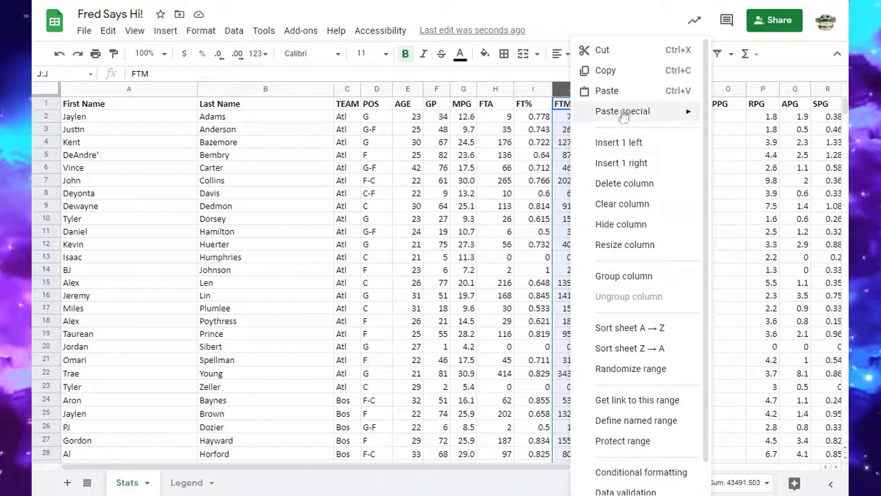
pyautogui.click(642, 163)
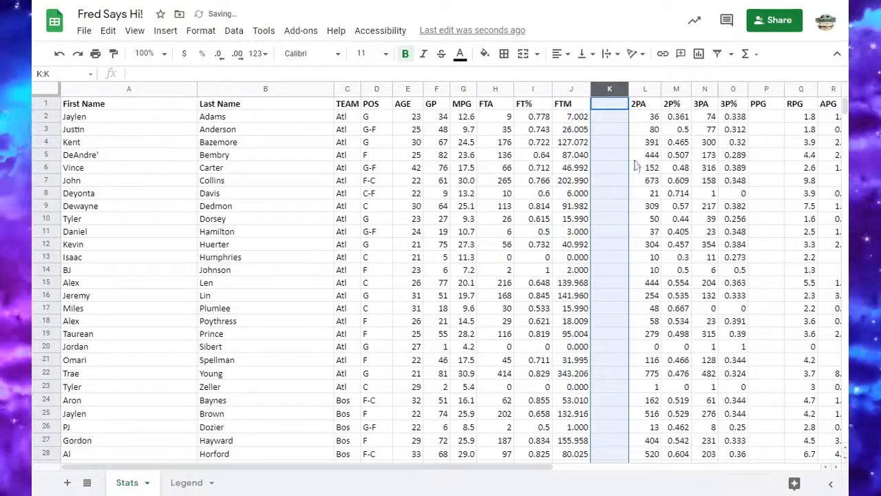
# Step: Round the FTM value in K2 with =MROUND(J2,1) and fill the formula down column K
pyautogui.click(617, 117)
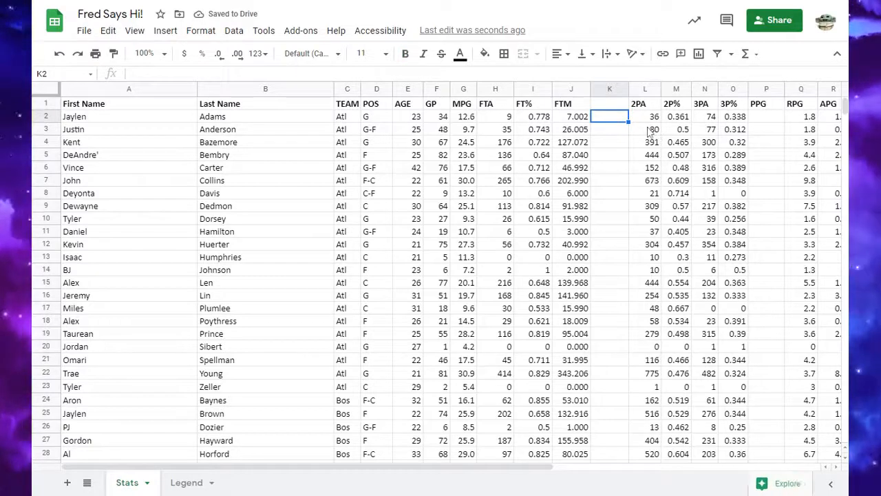
pyautogui.write('=')
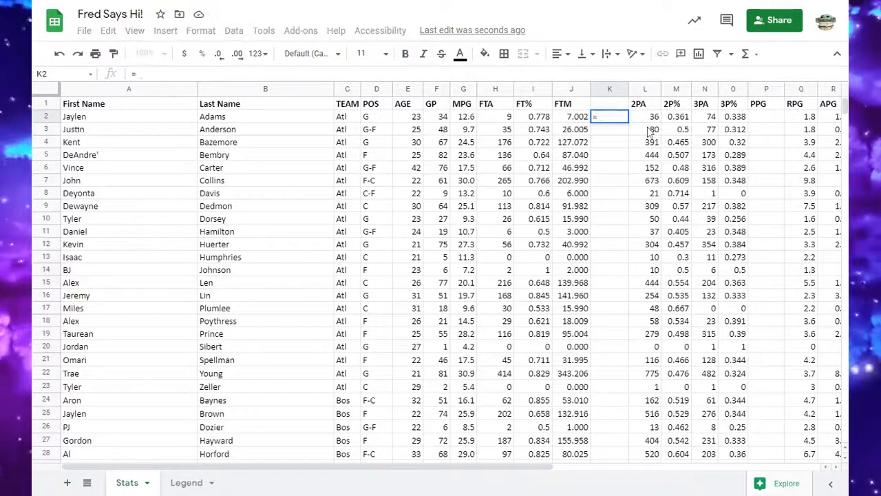
pyautogui.write('Mrou')
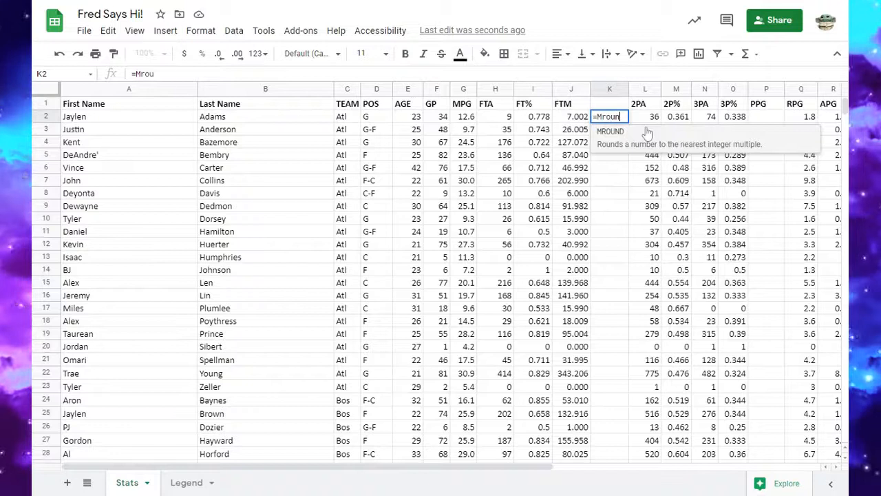
pyautogui.write('n')
pyautogui.press('Tab')
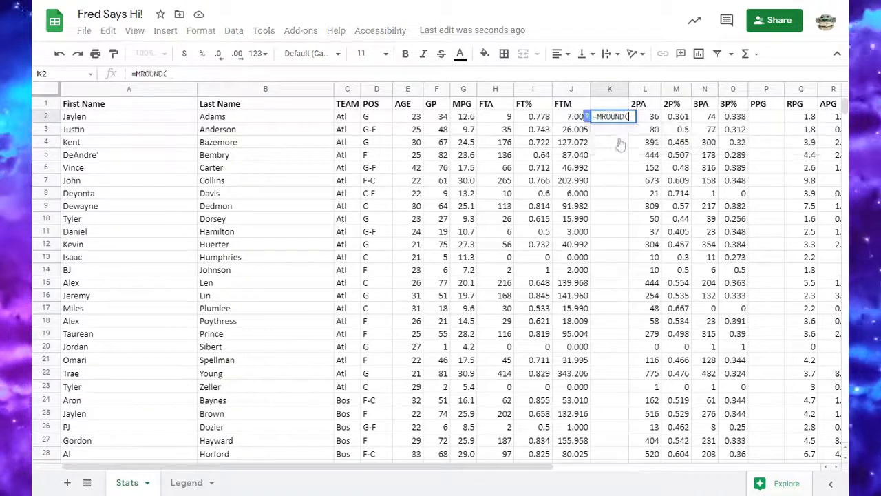
pyautogui.click(572, 118)
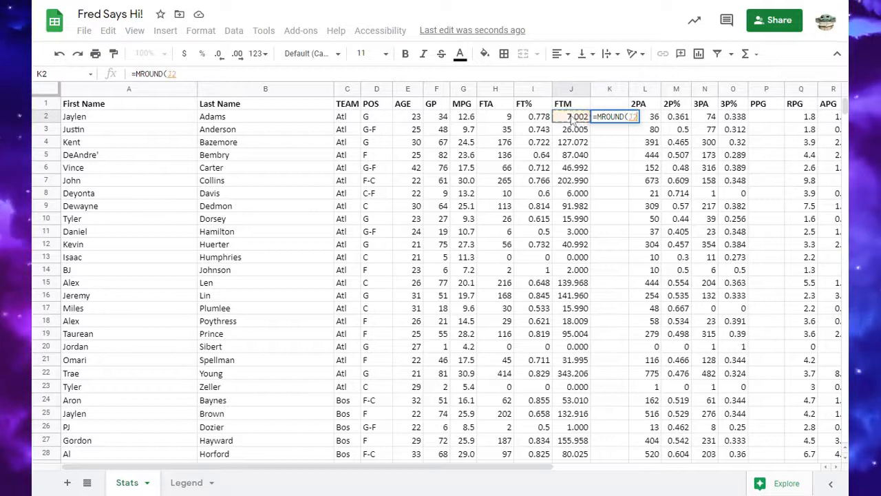
pyautogui.write(',')
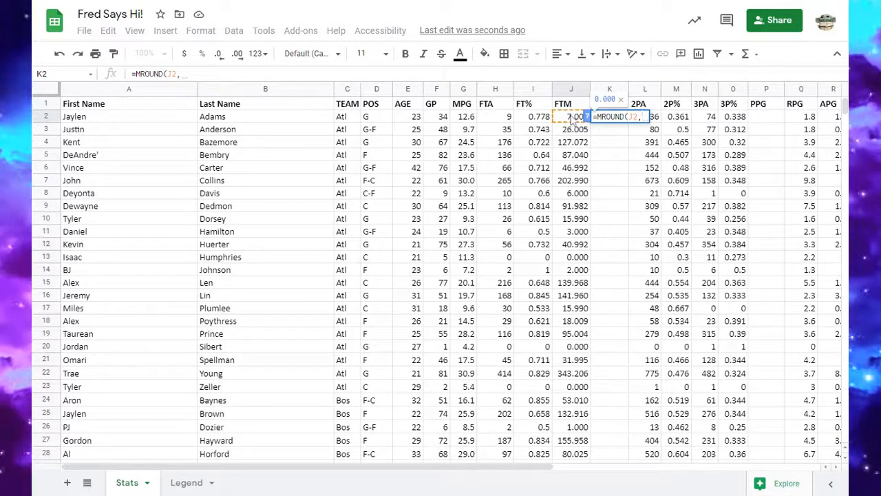
pyautogui.write('1')
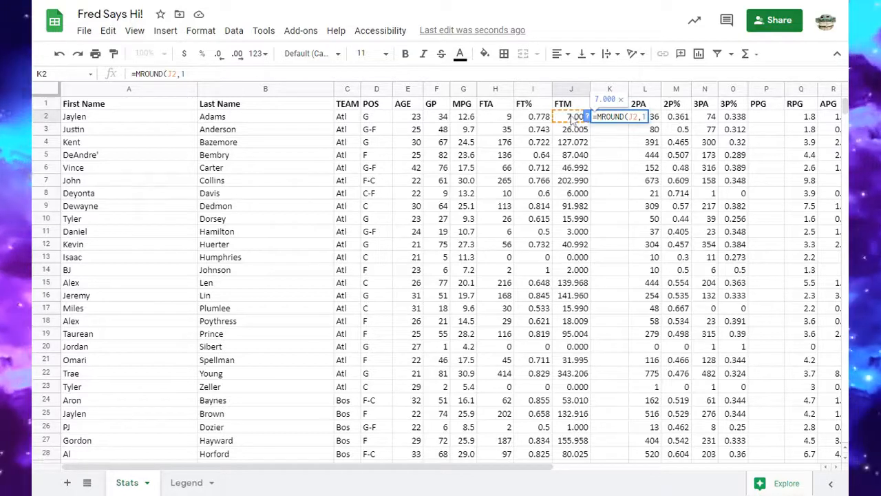
pyautogui.write(')')
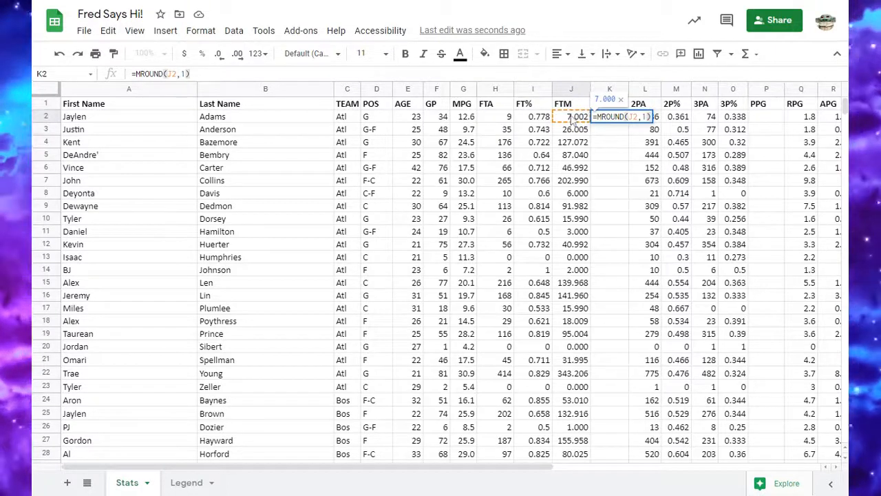
pyautogui.press('Return')
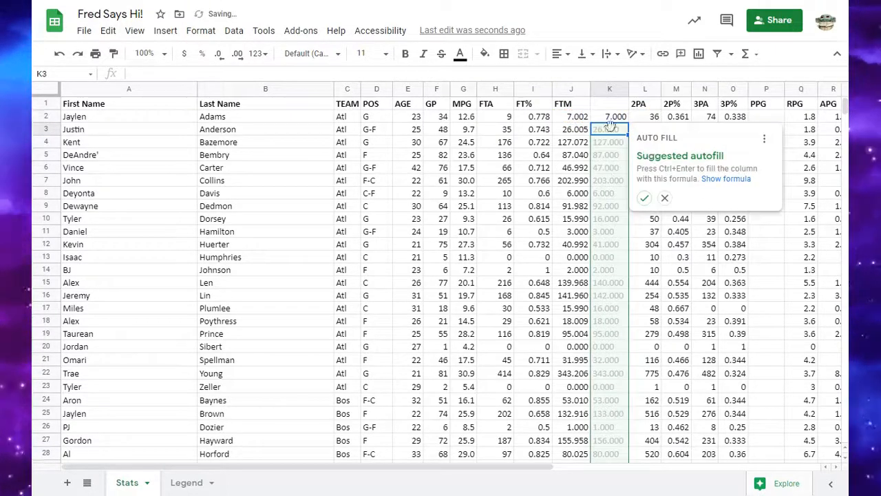
pyautogui.click(644, 197)
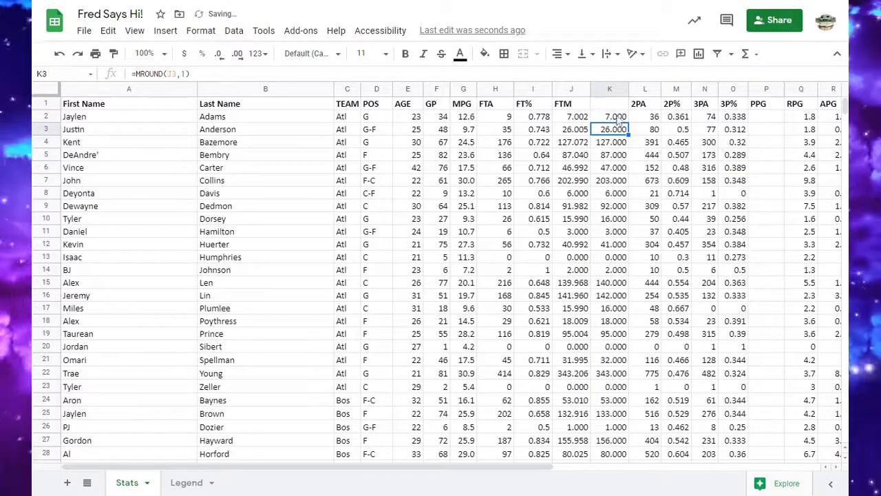
# Step: Remove all decimal places from the rounded values in column K
pyautogui.click(613, 92)
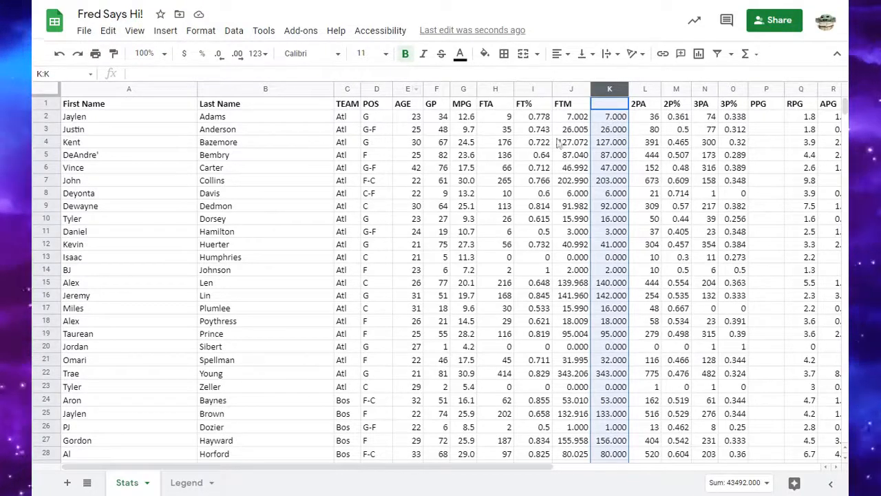
pyautogui.click(218, 55)
pyautogui.click(218, 55)
pyautogui.click(219, 55)
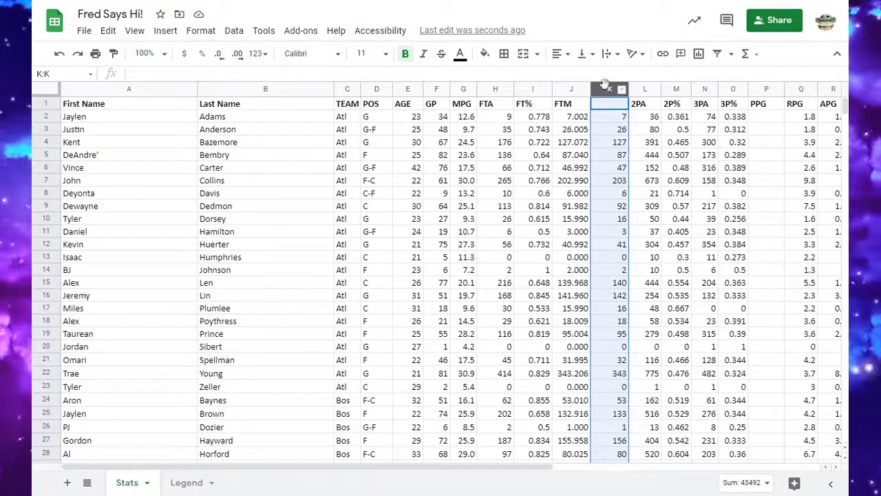
pyautogui.click(617, 130)
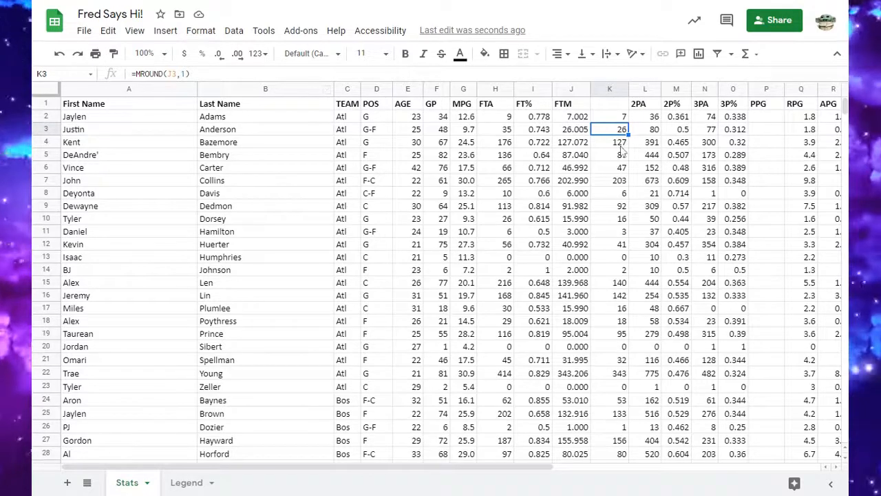
# Step: Copy the rounded values in column K and paste them as values only over the FTM column J
pyautogui.click(609, 89)
pyautogui.rightClick(610, 90)
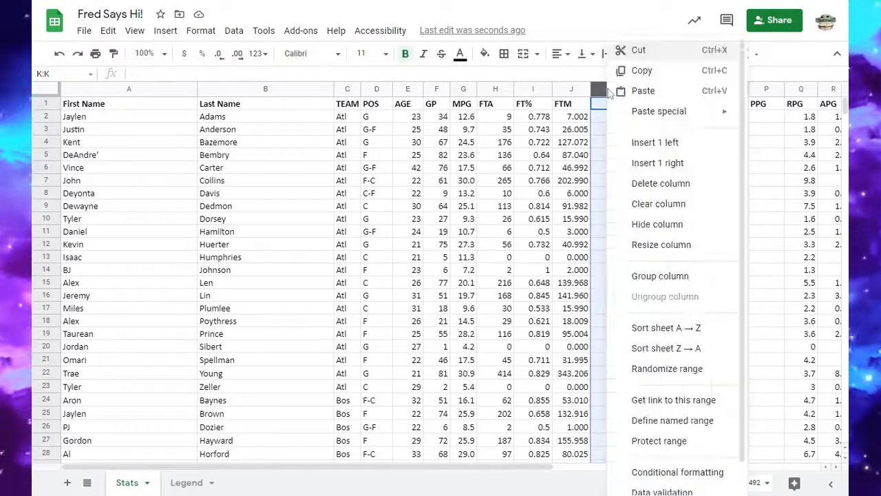
pyautogui.click(642, 71)
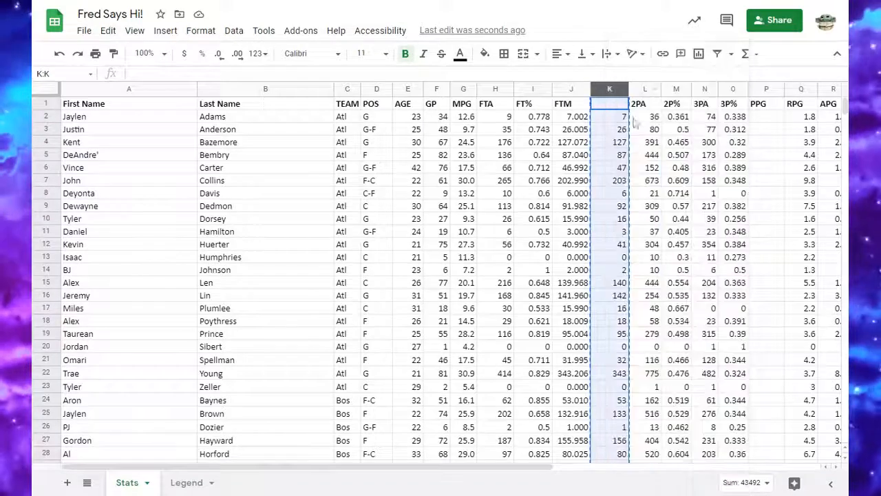
pyautogui.click(569, 93)
pyautogui.rightClick(569, 93)
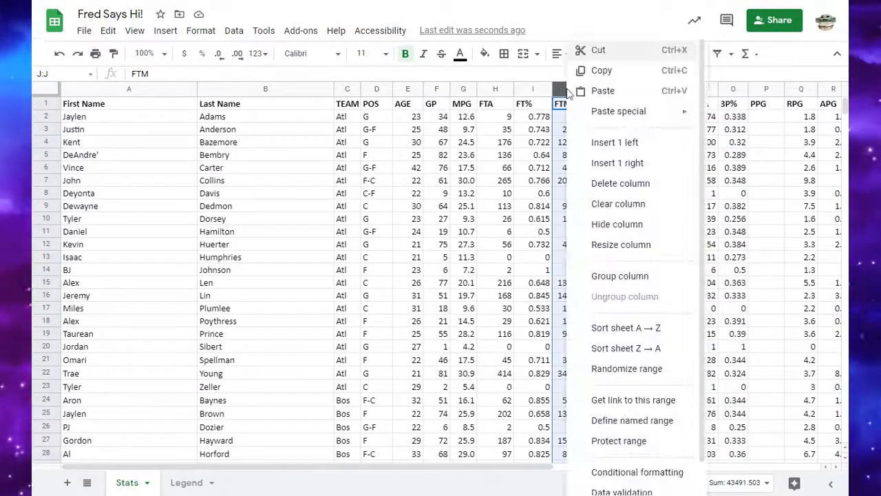
pyautogui.moveTo(636, 119)
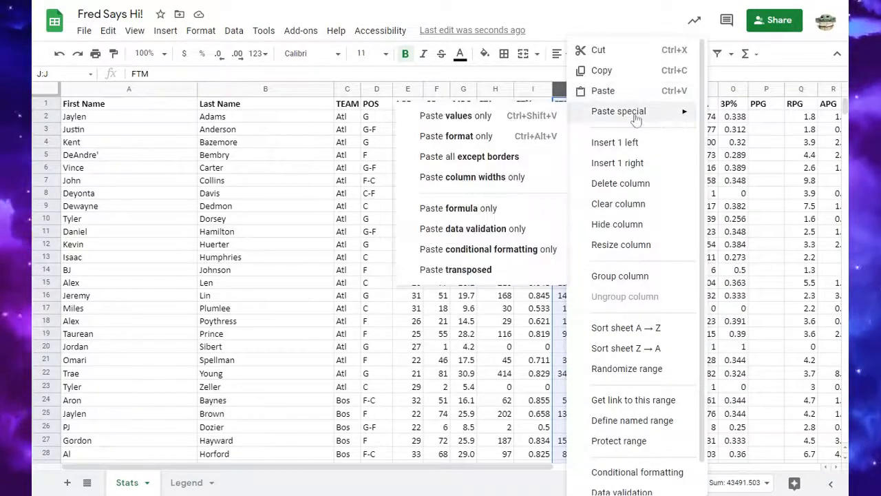
pyautogui.click(460, 118)
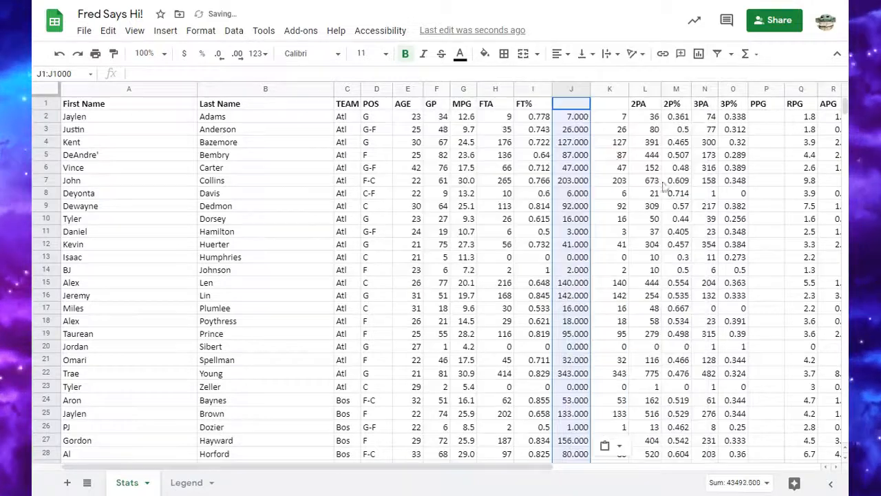
# Step: Remove all three decimal places from the values in column J
pyautogui.click(567, 93)
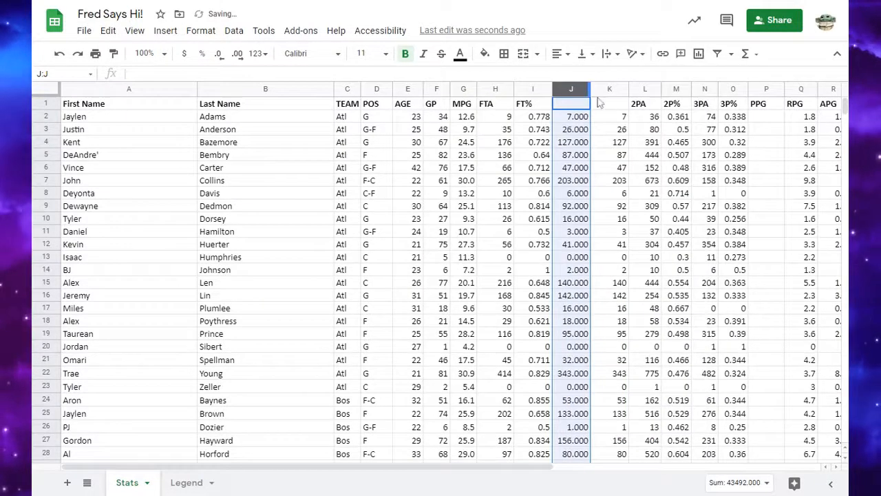
pyautogui.click(219, 54)
pyautogui.click(219, 54)
pyautogui.click(219, 54)
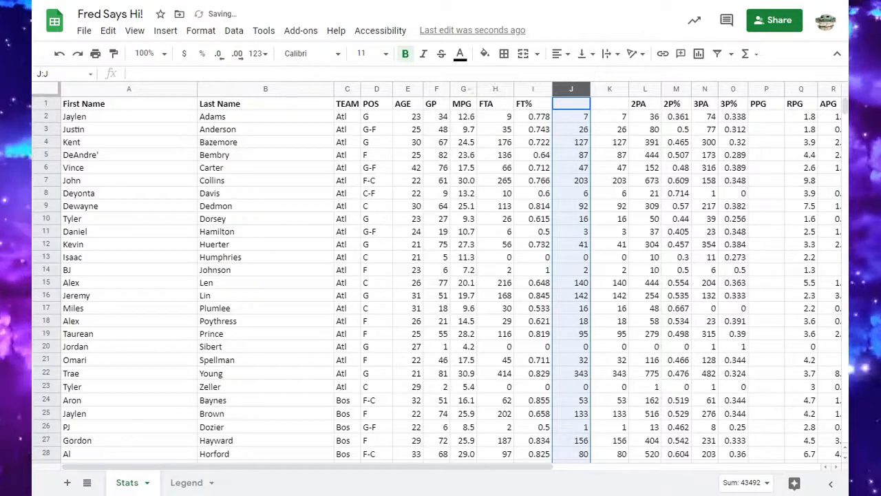
# Step: Delete the helper column K and enter the header FTM in J1
pyautogui.click(608, 88)
pyautogui.rightClick(608, 88)
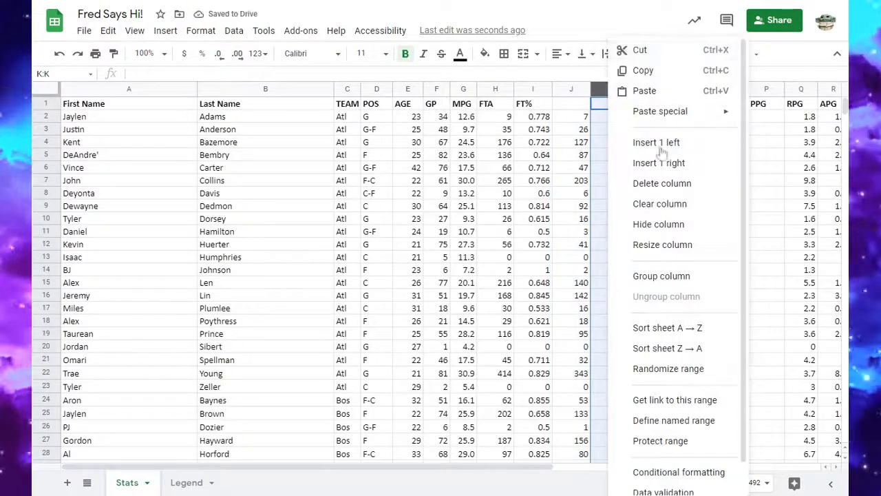
pyautogui.click(654, 181)
pyautogui.click(572, 104)
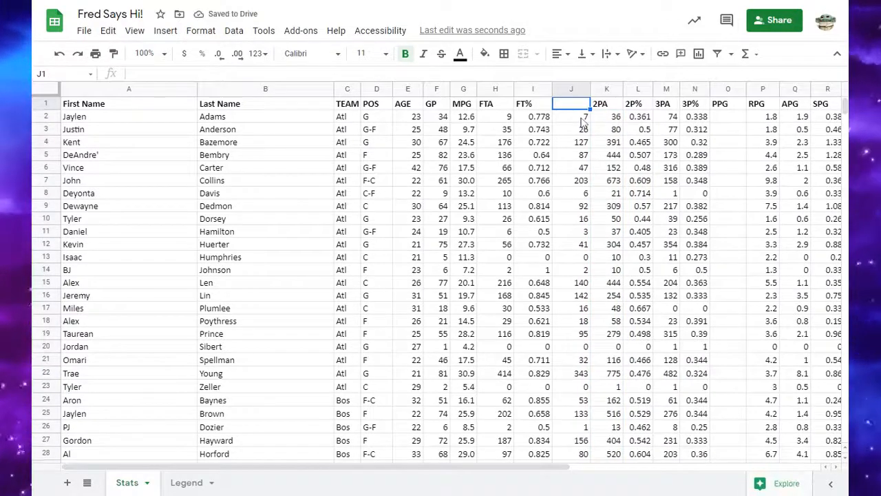
pyautogui.write('FTM')
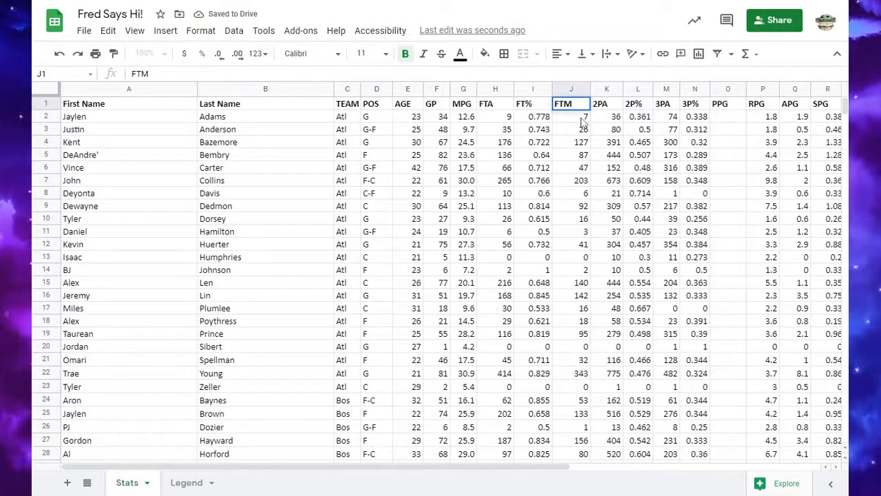
pyautogui.press('Return')
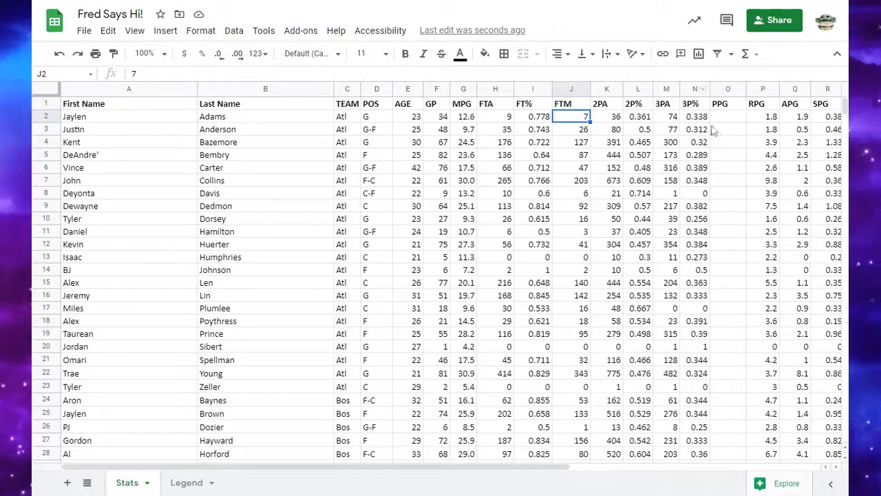
# Step: Insert an empty column directly after the 2P% column
pyautogui.click(637, 91)
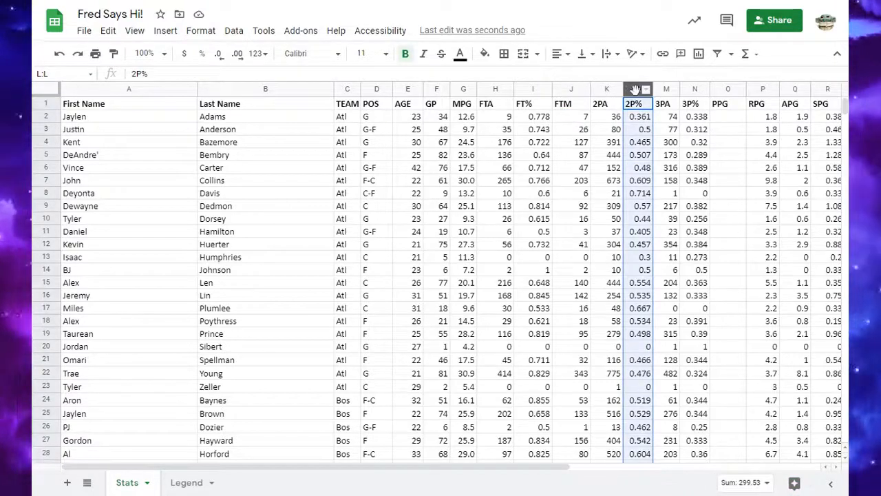
pyautogui.rightClick(637, 90)
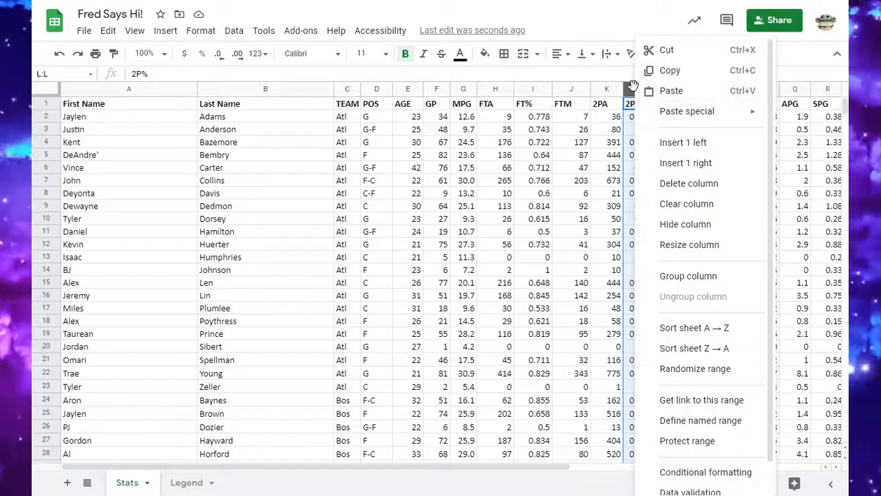
pyautogui.click(684, 163)
# Step: Calculate the two-pointers made in M2 with =K2*L2 and fill the formula down column M
pyautogui.click(667, 107)
pyautogui.click(673, 119)
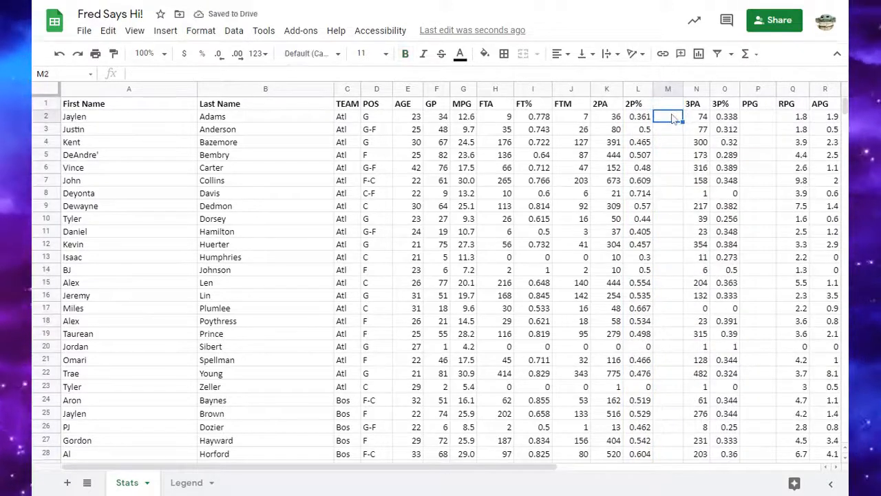
pyautogui.write('=')
pyautogui.click(611, 119)
pyautogui.write('*')
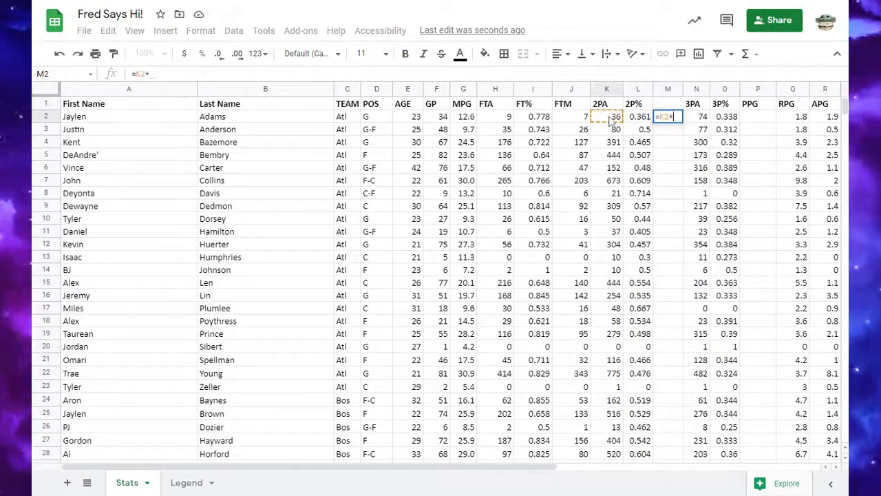
pyautogui.click(637, 118)
pyautogui.press('Return')
pyautogui.click(509, 198)
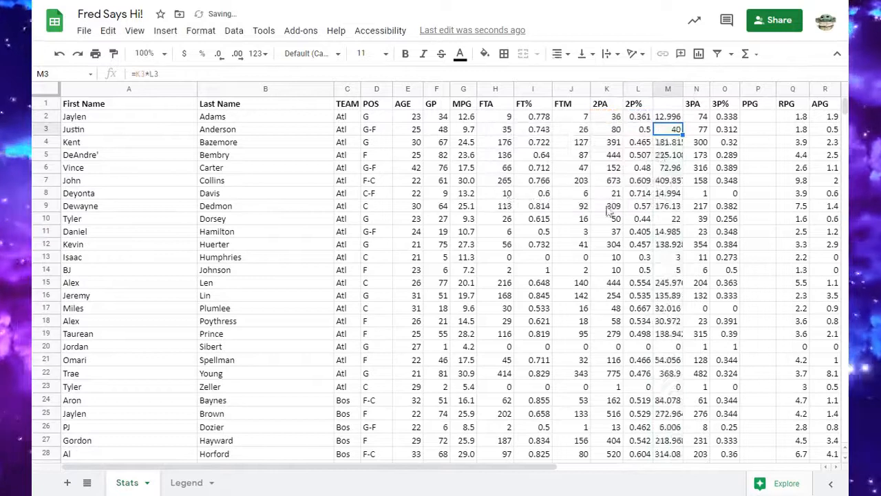
# Step: Insert a column directly after column M, and round the values there with =MROUND(M2,1) from N2 down
pyautogui.rightClick(668, 89)
pyautogui.click(712, 165)
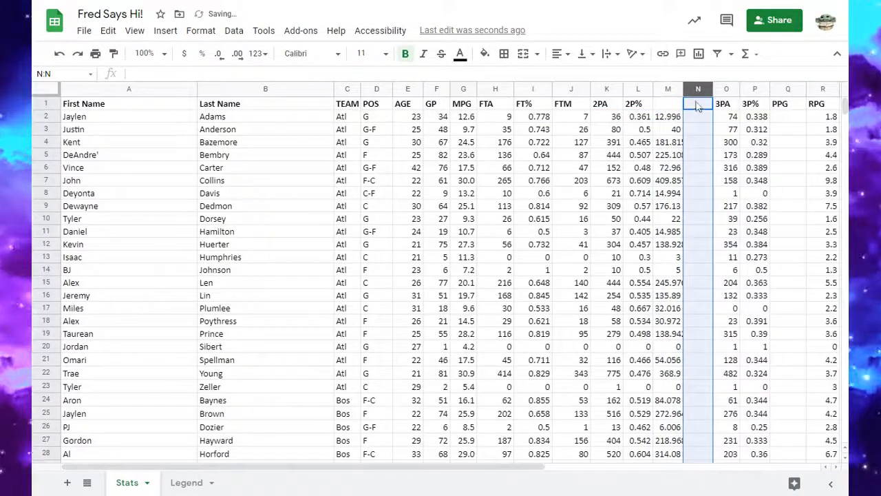
pyautogui.click(695, 118)
pyautogui.write('=')
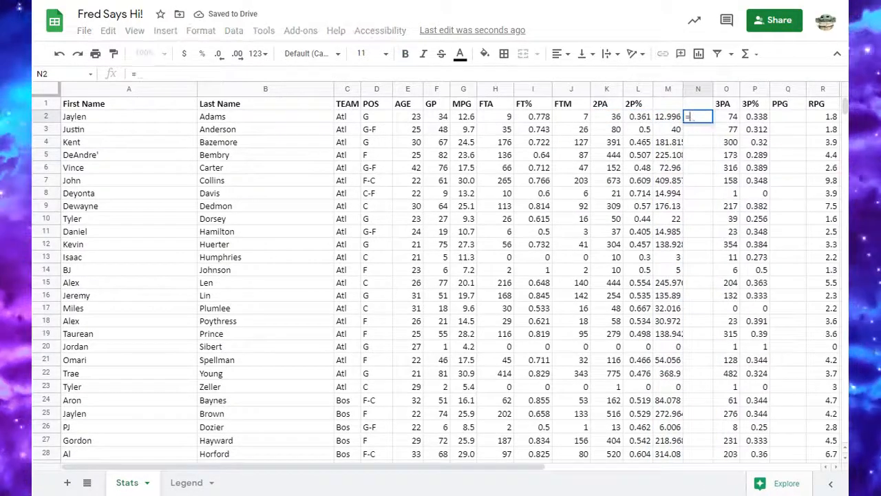
pyautogui.press('BackSpace')
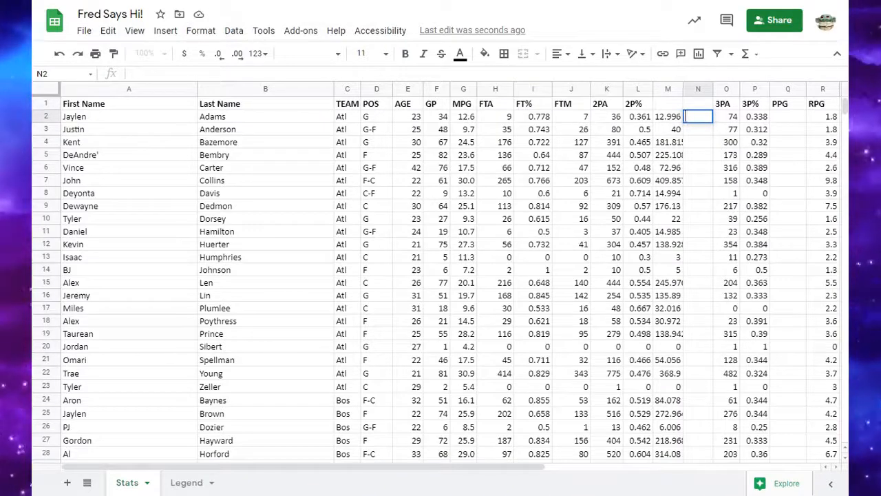
pyautogui.write('=Mround')
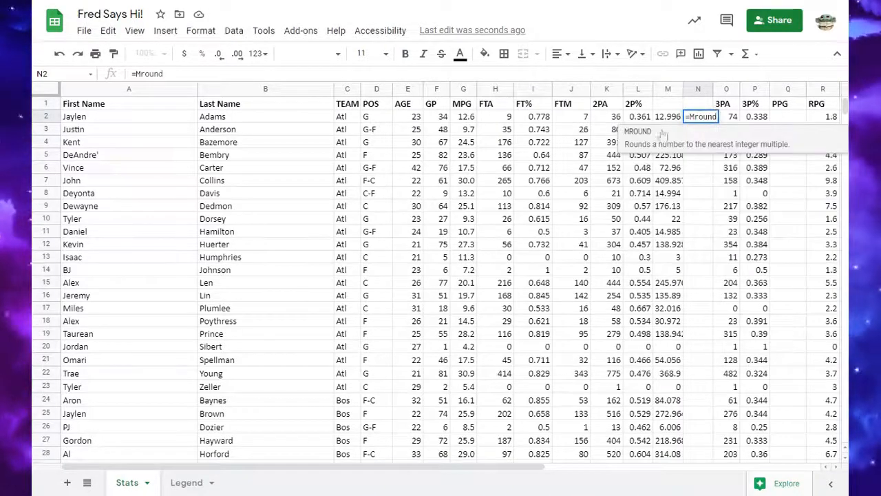
pyautogui.click(663, 134)
pyautogui.click(665, 117)
pyautogui.write(', 1')
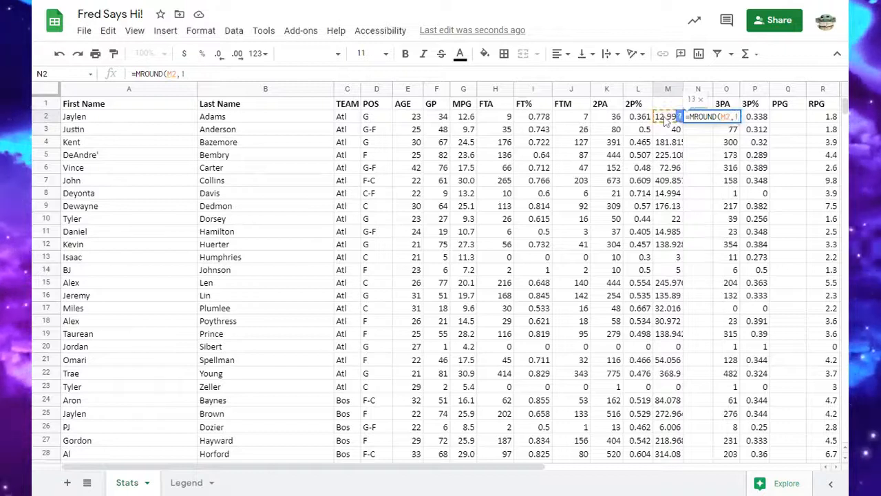
pyautogui.press('Return')
pyautogui.click(556, 195)
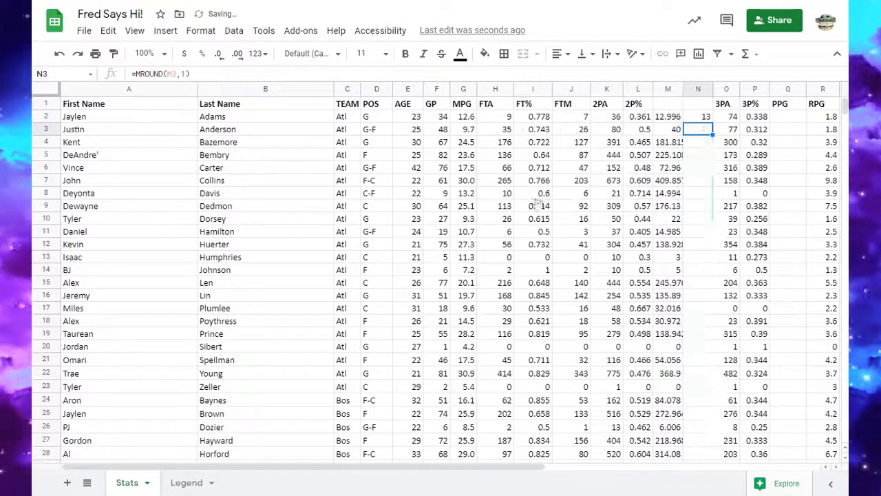
# Step: Copy the rounded values in column N and paste them as values only over column M
pyautogui.rightClick(697, 88)
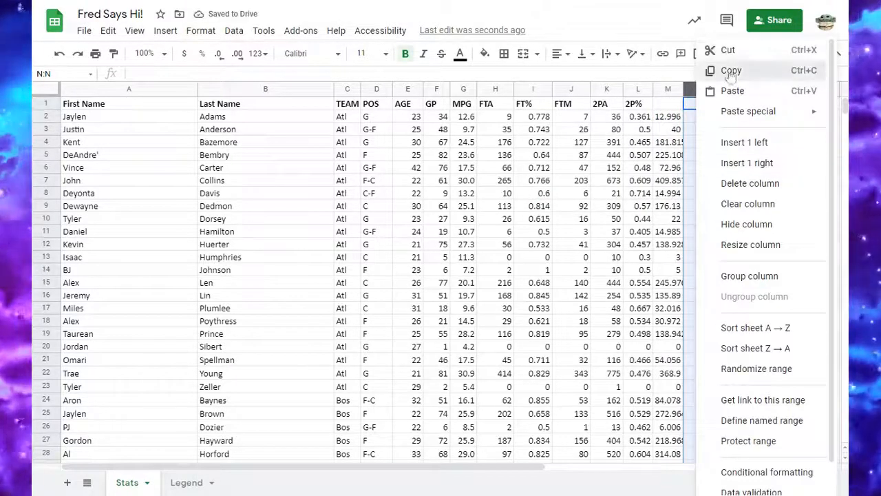
pyautogui.click(664, 88)
pyautogui.rightClick(662, 87)
pyautogui.moveTo(720, 112)
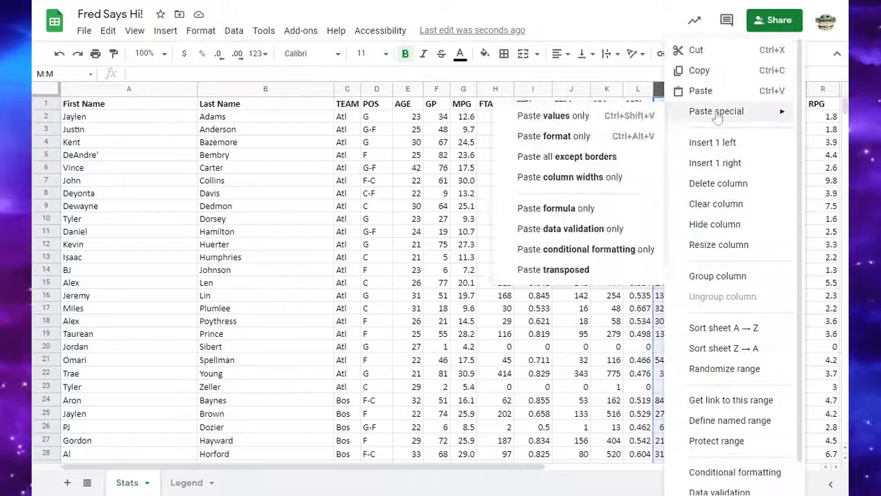
pyautogui.click(550, 122)
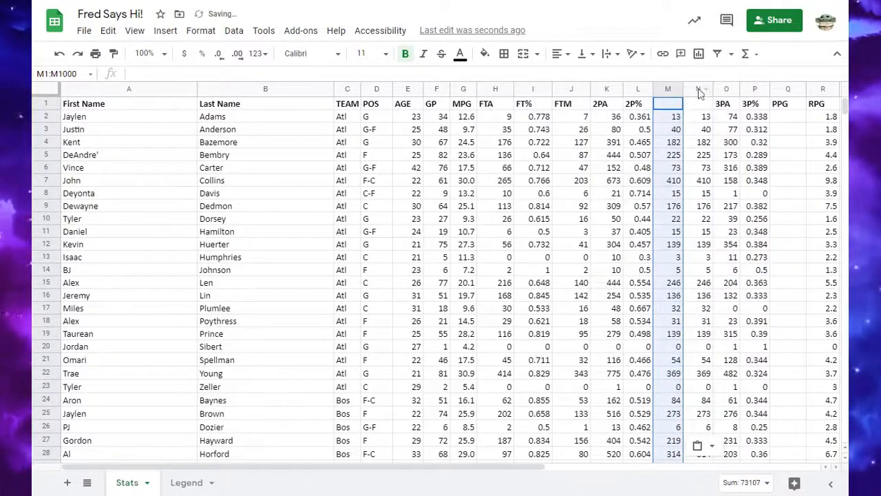
# Step: Delete the helper column N and enter the header 2PM in M1
pyautogui.click(697, 90)
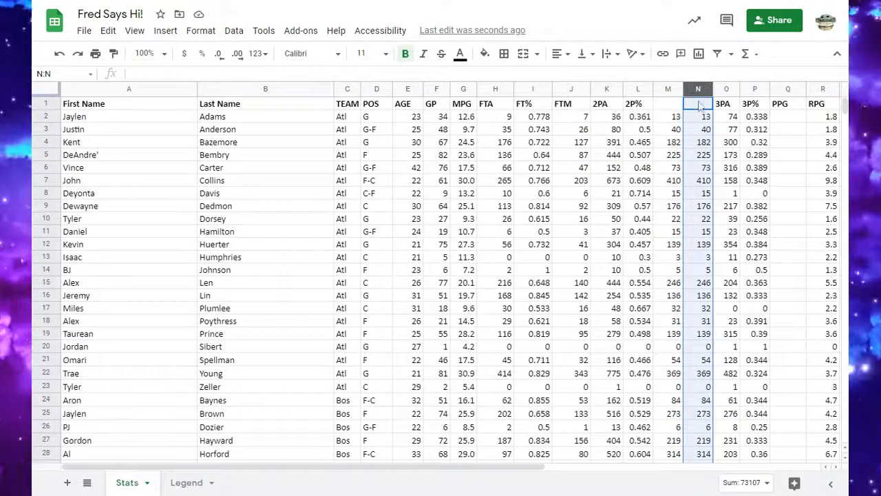
pyautogui.rightClick(697, 91)
pyautogui.click(737, 183)
pyautogui.click(668, 104)
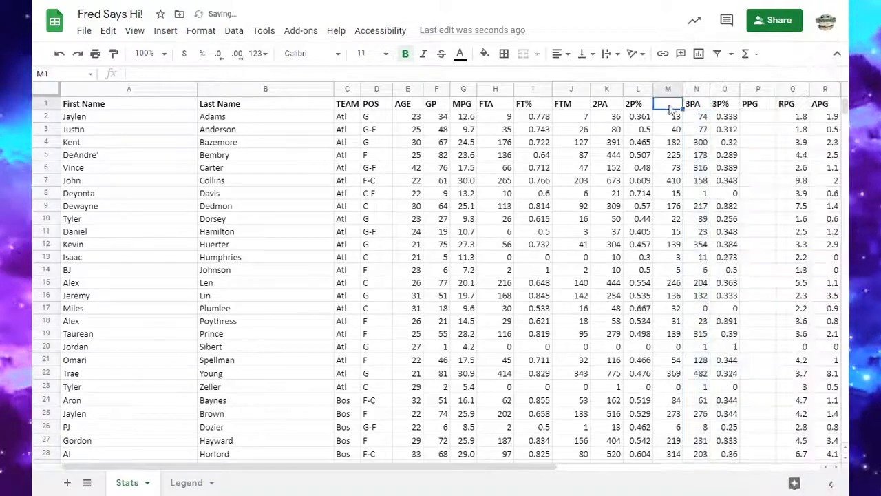
pyautogui.write('2PM')
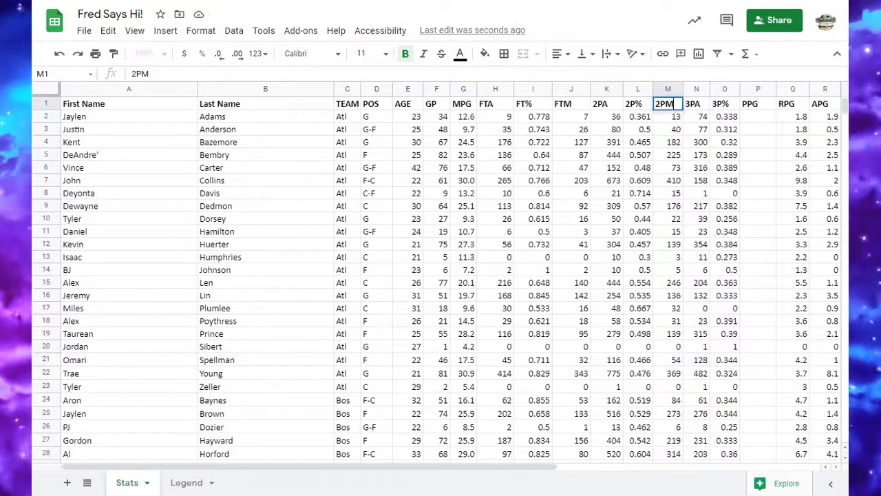
# Step: Insert an empty column directly after the 3P% column
pyautogui.click(724, 89)
pyautogui.rightClick(725, 89)
pyautogui.click(755, 156)
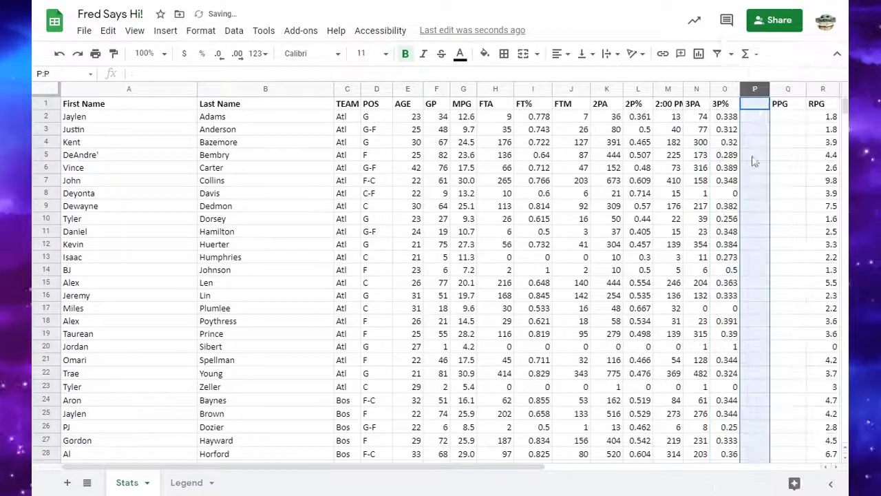
# Step: Calculate the three-pointers made in P2 with =O2*N2 and fill the formula down column P
pyautogui.click(755, 121)
pyautogui.write('=')
pyautogui.click(730, 118)
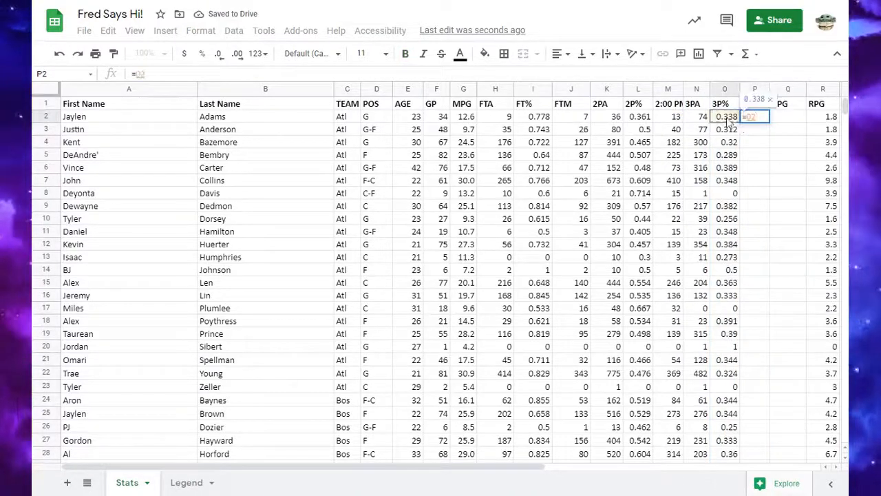
pyautogui.write('*')
pyautogui.click(703, 116)
pyautogui.press('Return')
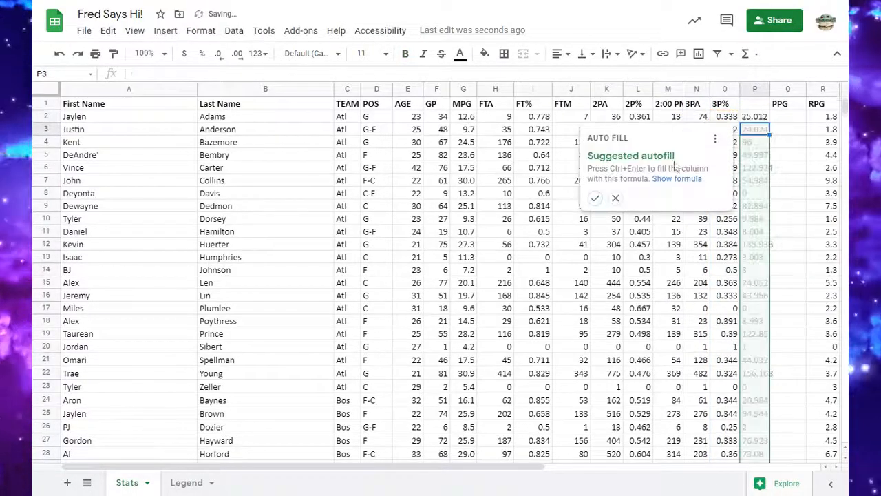
pyautogui.click(595, 197)
# Step: Insert a helper column Q after column P and fill it with the rounded three-pointers made using =MROUND(P2,1)
pyautogui.rightClick(752, 94)
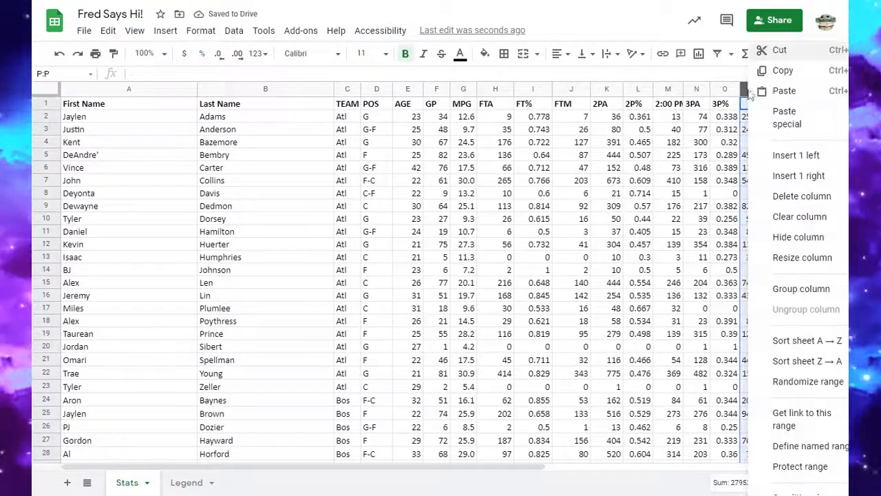
pyautogui.click(797, 173)
pyautogui.click(787, 119)
pyautogui.write('=MR')
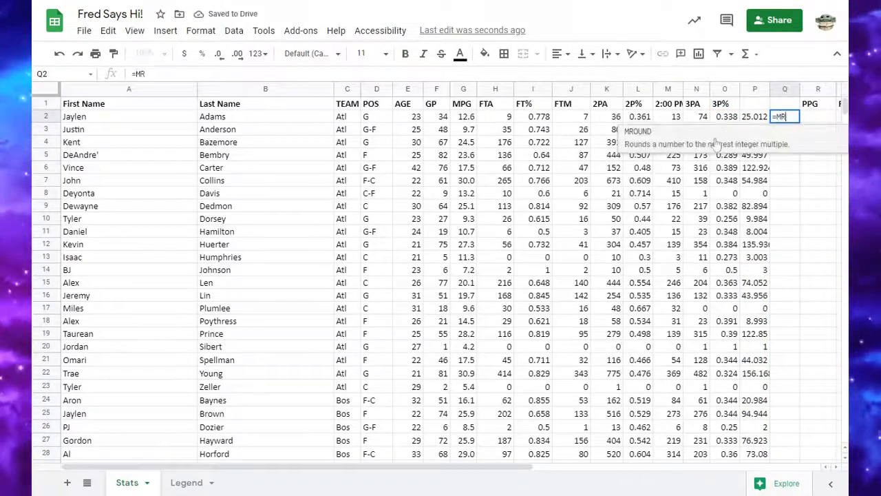
pyautogui.click(717, 143)
pyautogui.click(755, 117)
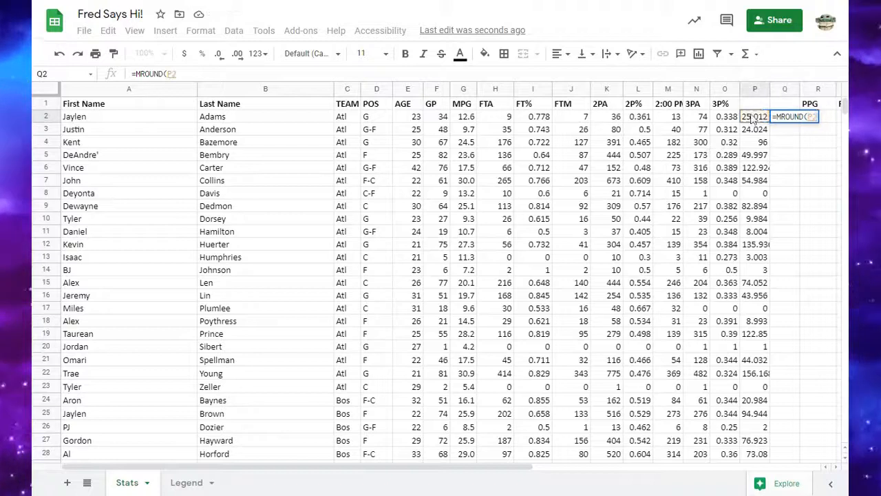
pyautogui.write(',1)')
pyautogui.press('Return')
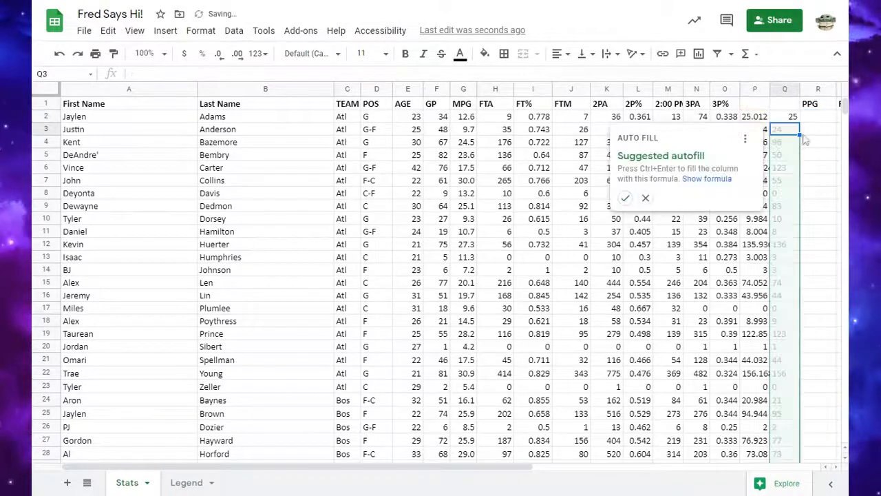
pyautogui.click(625, 198)
# Step: Copy the rounded values in column Q and paste them as values only over column P
pyautogui.click(785, 89)
pyautogui.rightClick(785, 89)
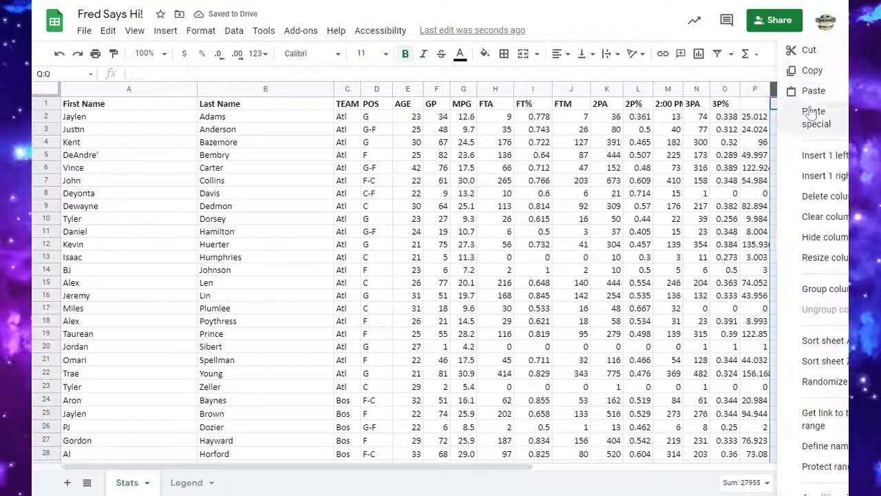
pyautogui.click(819, 73)
pyautogui.click(761, 88)
pyautogui.rightClick(760, 89)
pyautogui.moveTo(787, 121)
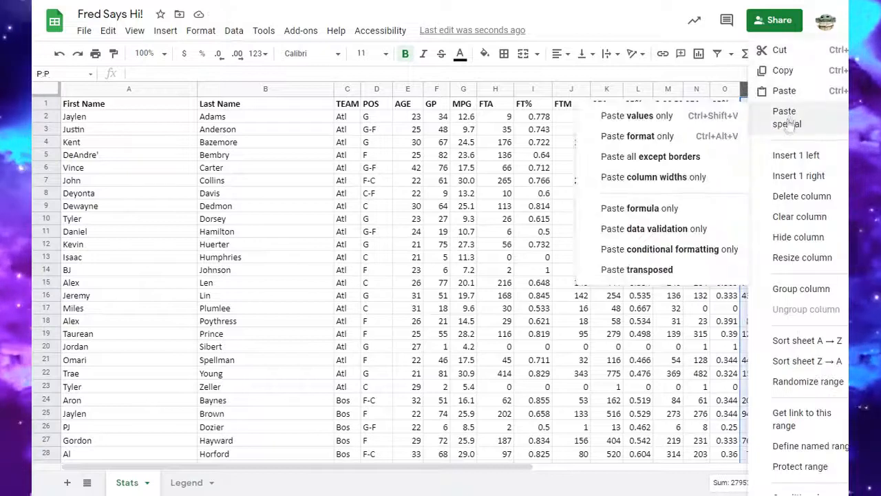
pyautogui.click(630, 116)
# Step: Delete the helper column Q
pyautogui.click(790, 89)
pyautogui.rightClick(790, 89)
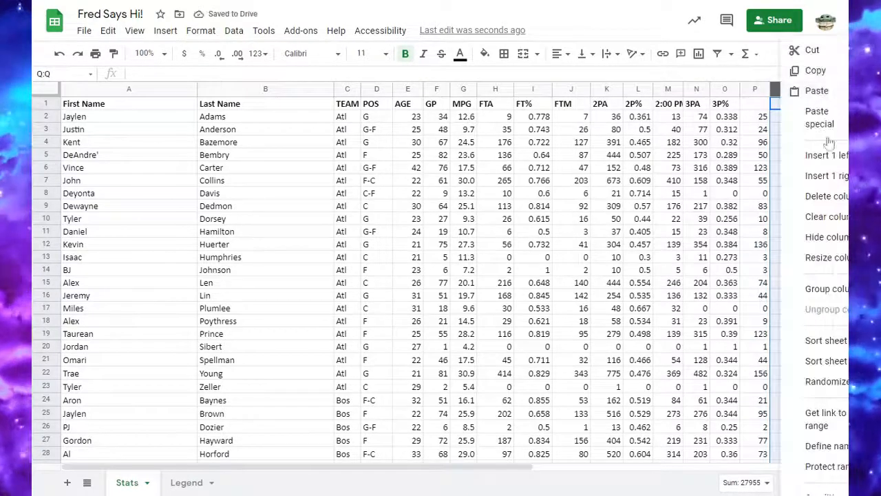
pyautogui.click(823, 195)
# Step: Enter the header 3PM in P1 and widen column P slightly
pyautogui.click(758, 105)
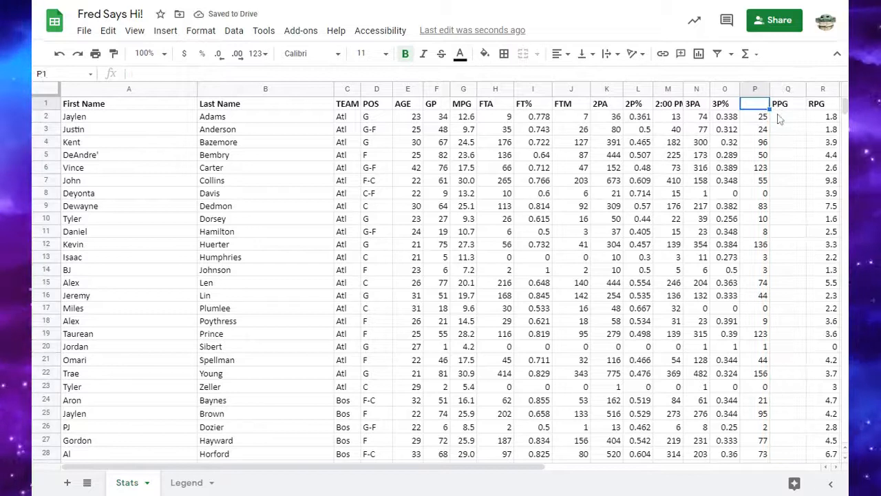
pyautogui.write('3PM')
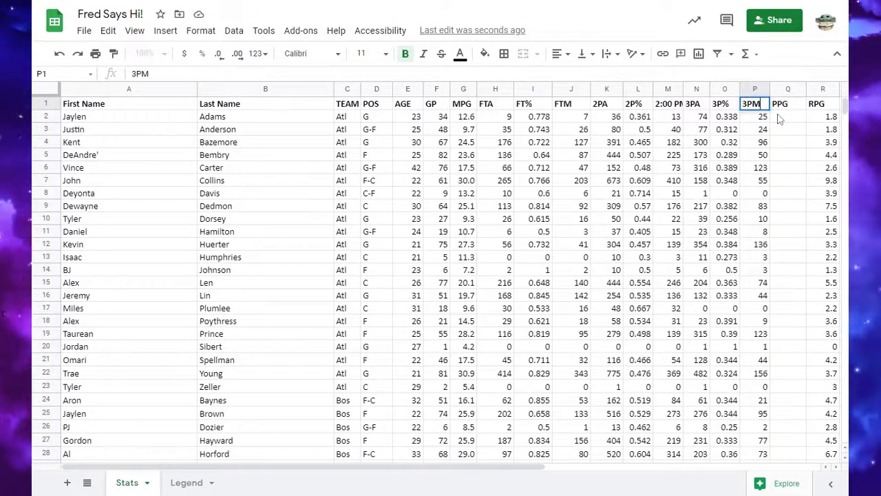
pyautogui.click(791, 119)
pyautogui.moveTo(770, 89); pyautogui.dragTo(775, 89)
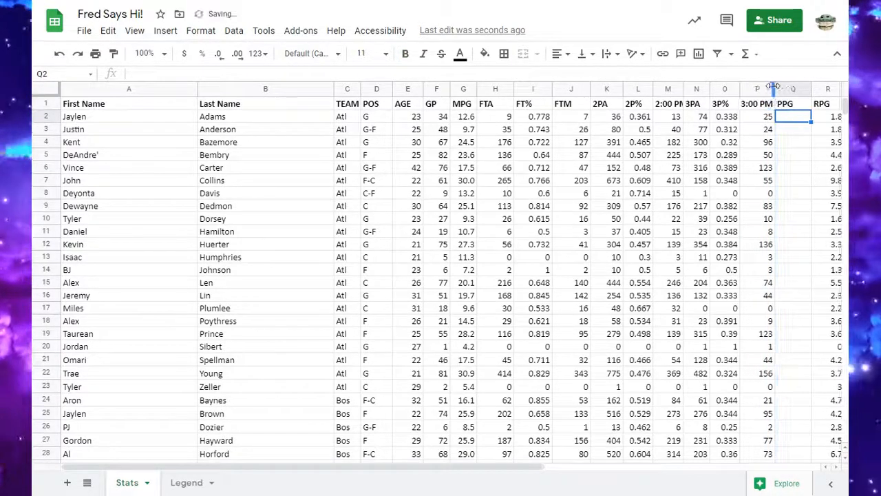
# Step: Try to correct the P1 header to 3PM by removing the time digits from the cell
pyautogui.click(757, 103)
pyautogui.moveTo(161, 74); pyautogui.dragTo(139, 74)
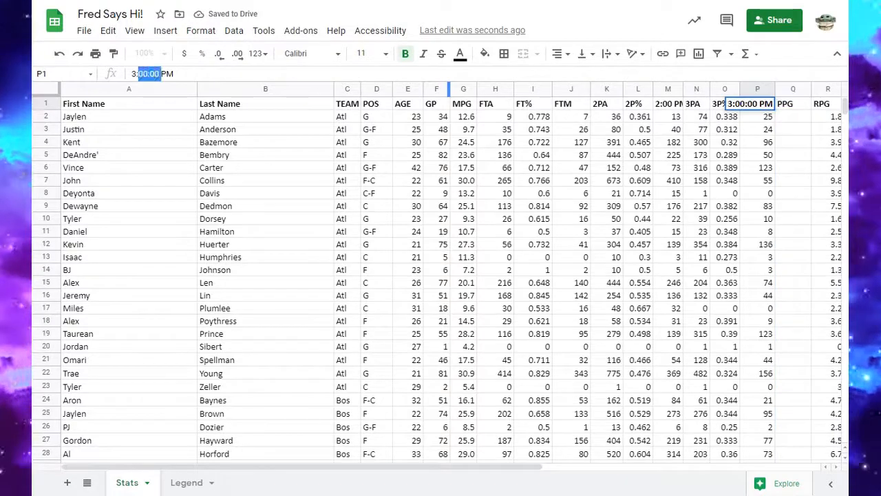
pyautogui.press('BackSpace')
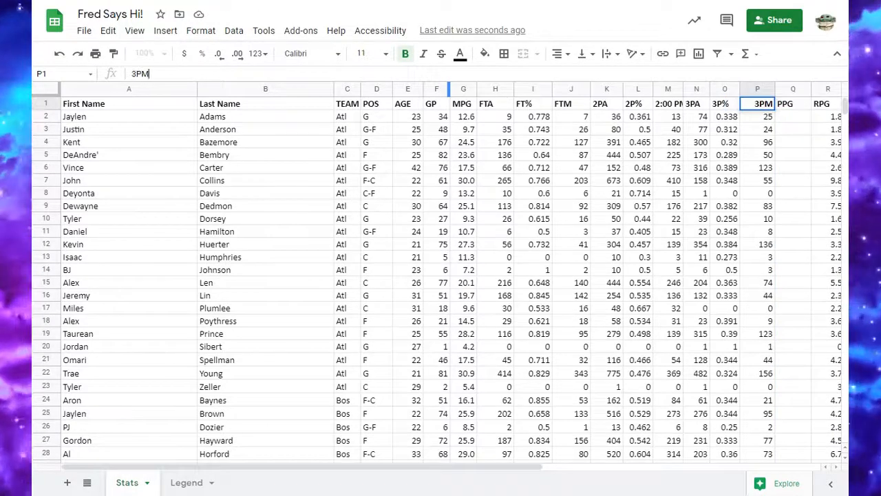
pyautogui.click(762, 126)
# Step: Format cell P1 as plain text and change its header to 3 PM
pyautogui.press('Up')
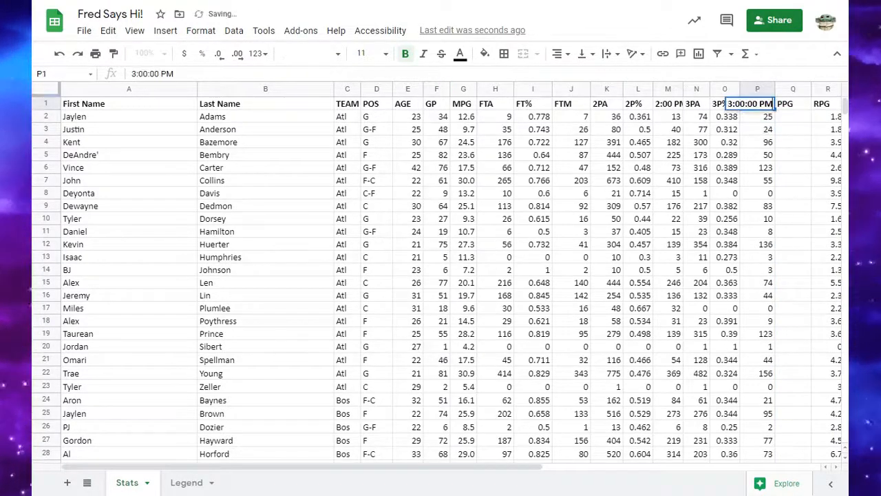
pyautogui.click(256, 53)
pyautogui.click(300, 104)
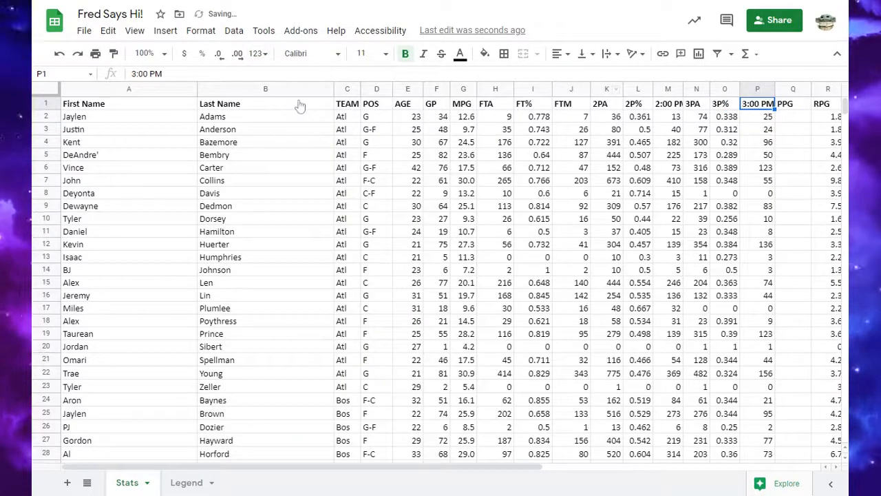
pyautogui.click(150, 74)
pyautogui.write('3')
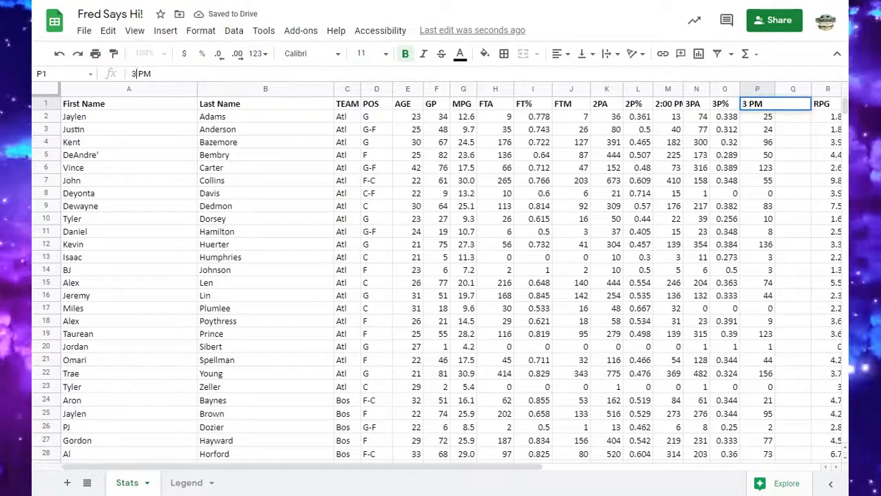
pyautogui.press('Return')
pyautogui.press('Return')
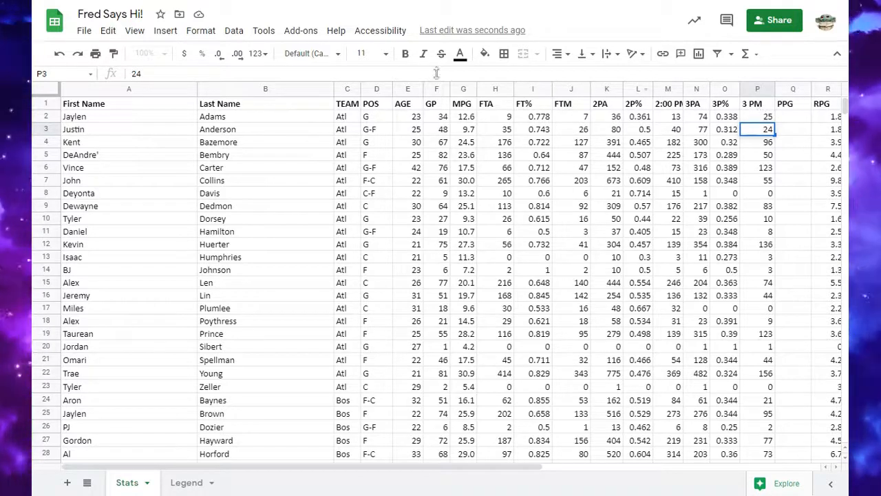
# Step: Remove the space from the P1 header so it reads 3PM
pyautogui.doubleClick(749, 104)
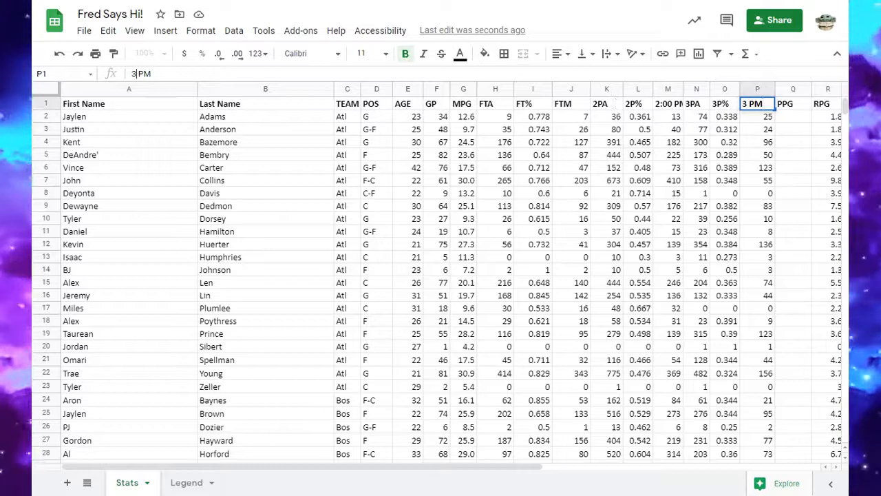
pyautogui.press('BackSpace')
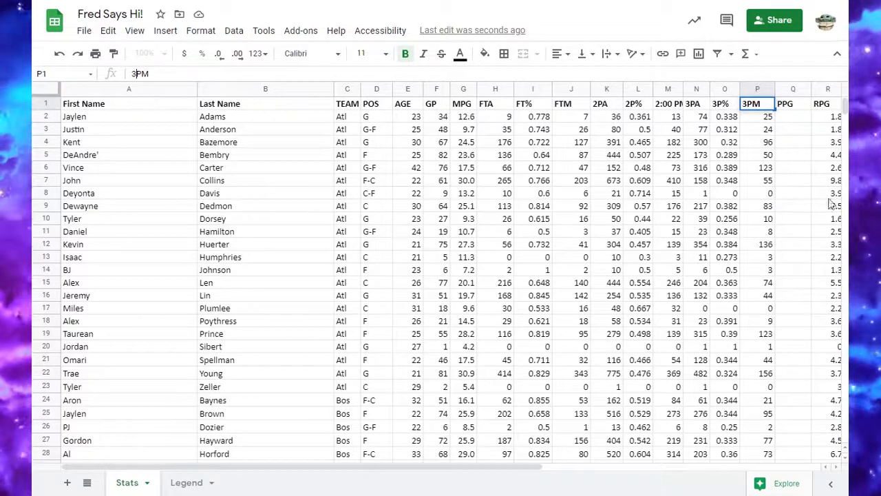
pyautogui.click(792, 128)
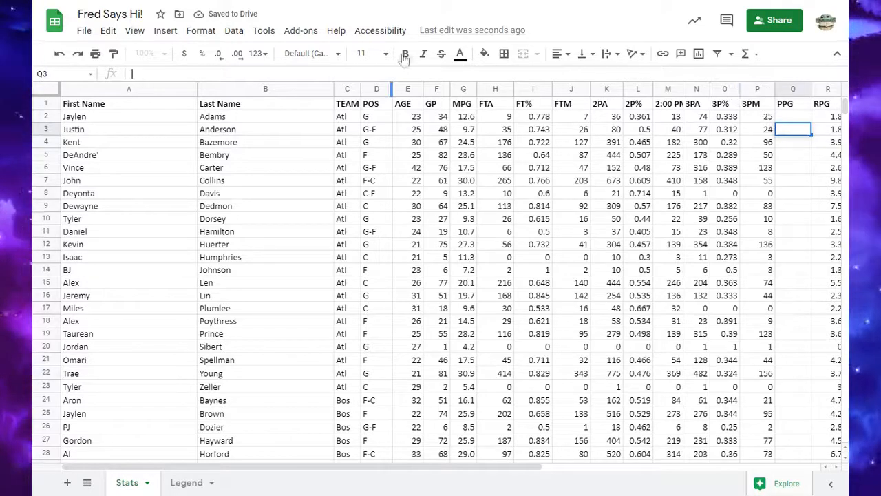
pyautogui.click(256, 54)
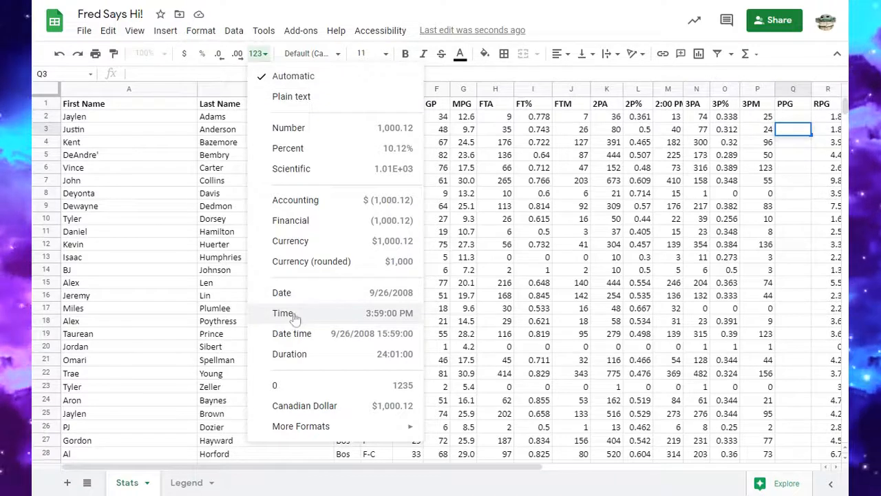
pyautogui.click(802, 145)
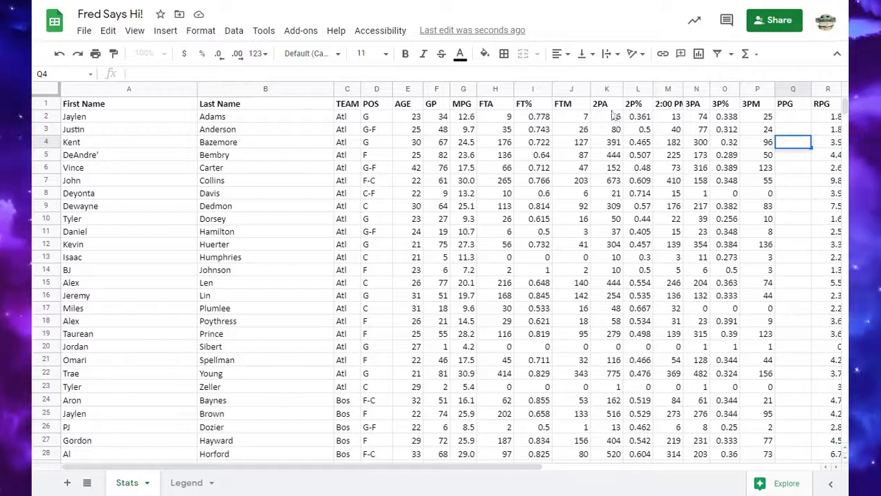
# Step: Try to correct the M1 header to 2PM by removing the time digits from the cell
pyautogui.click(668, 107)
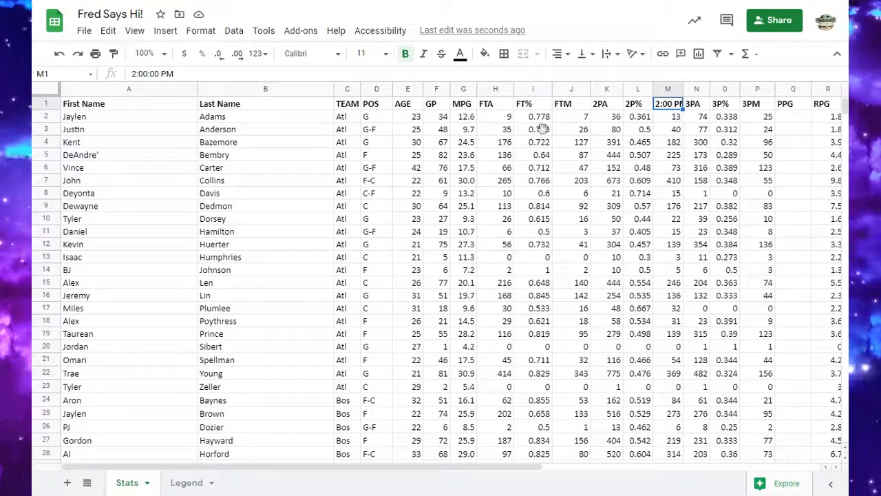
pyautogui.moveTo(162, 73); pyautogui.dragTo(143, 74)
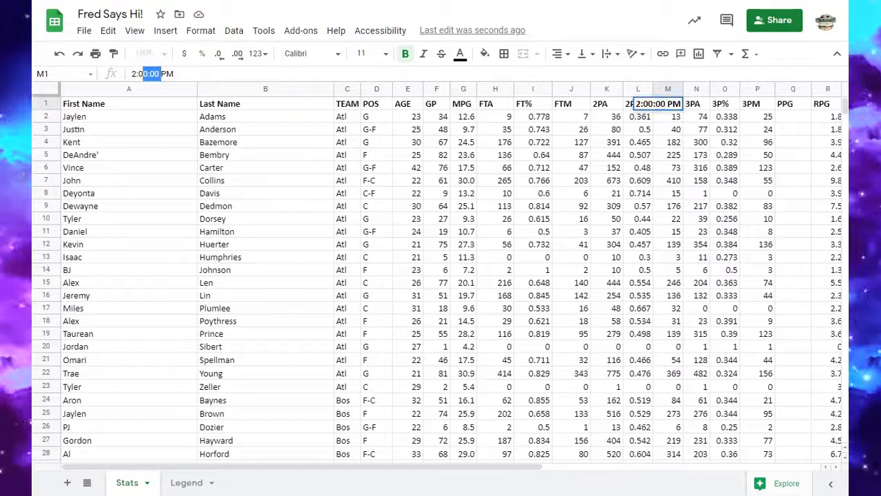
pyautogui.press('BackSpace')
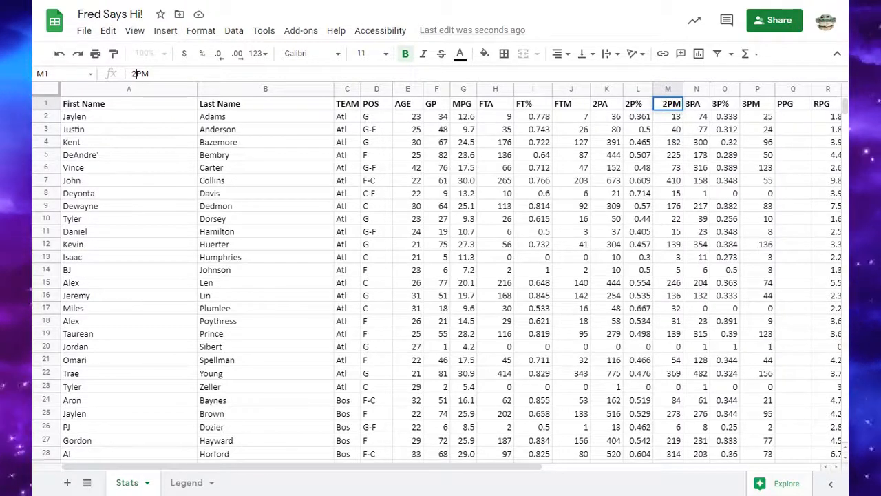
pyautogui.click(690, 171)
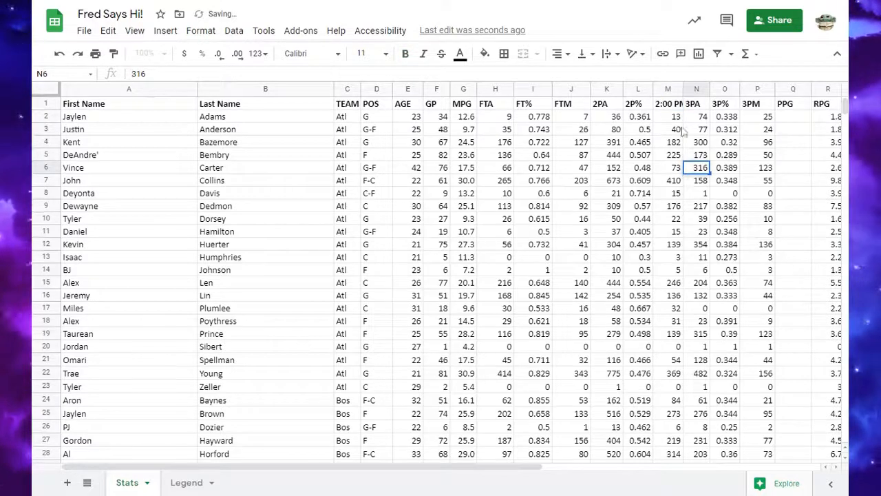
# Step: Format cell M1 as plain text and change its header to 2PM
pyautogui.click(671, 105)
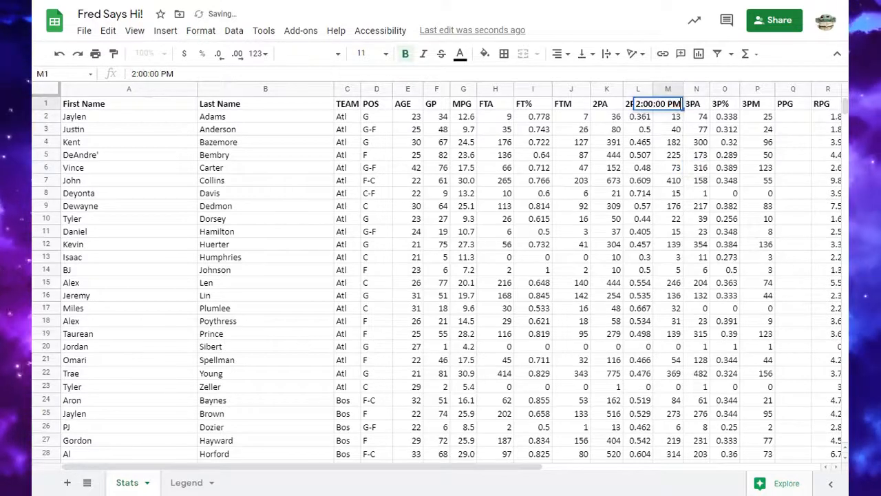
pyautogui.click(256, 53)
pyautogui.click(291, 99)
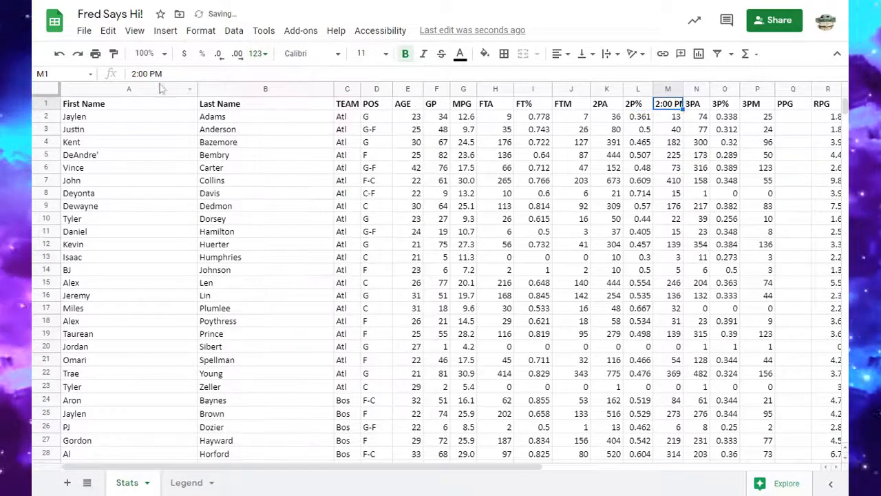
pyautogui.moveTo(153, 74); pyautogui.dragTo(137, 73)
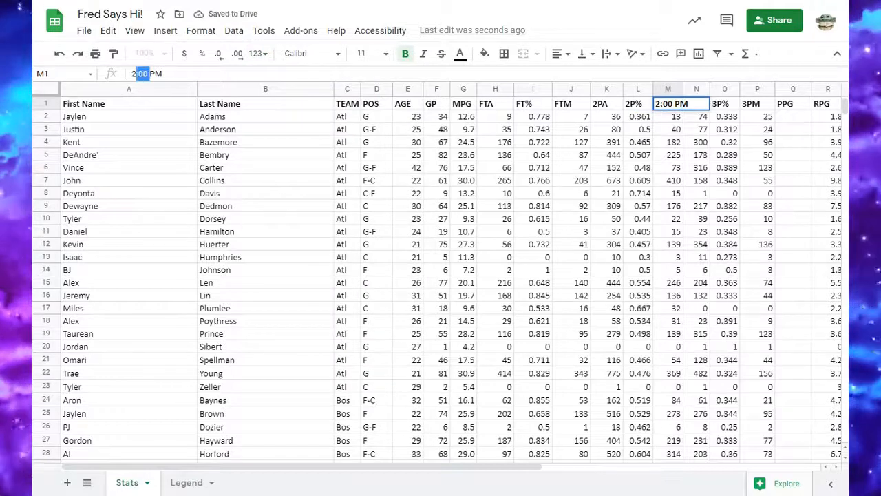
pyautogui.press('BackSpace')
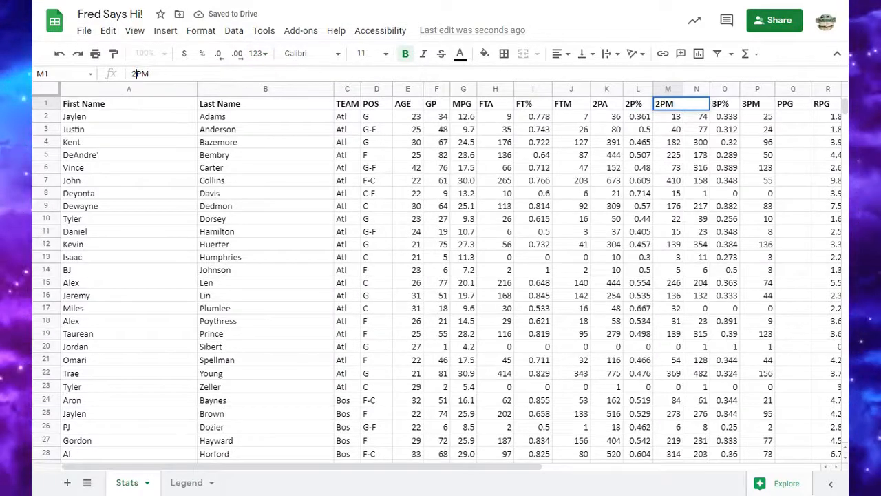
pyautogui.click(785, 171)
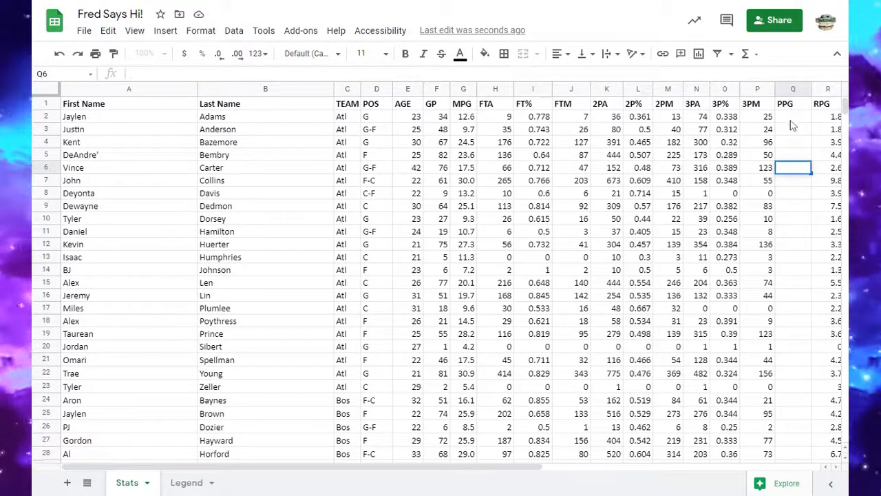
# Step: Select cell Q2, the first player's cell in the empty PPG column
pyautogui.click(792, 117)
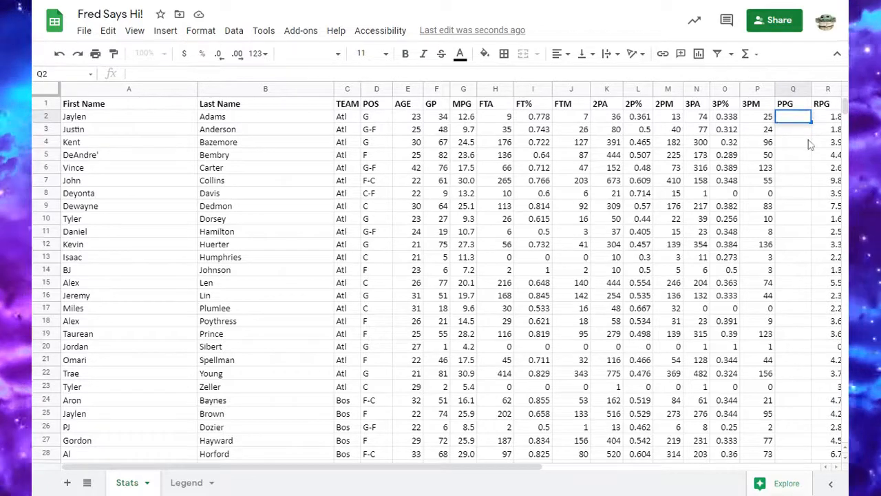